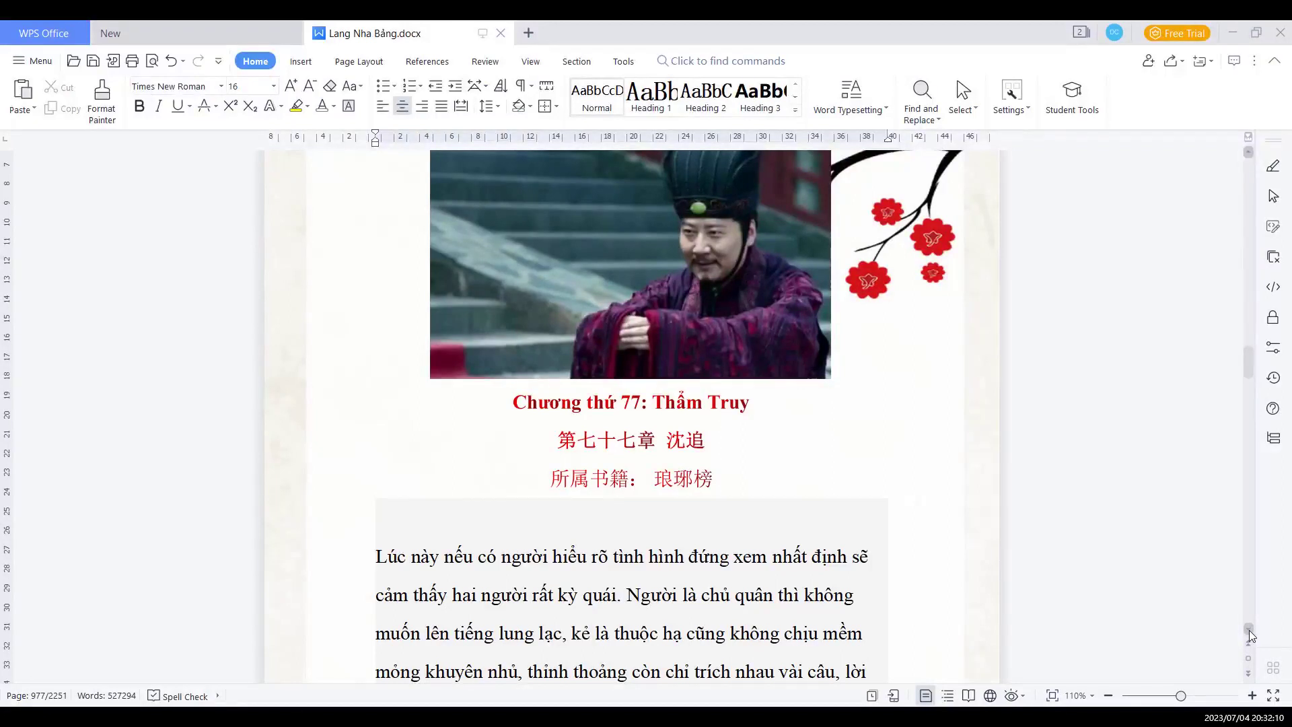
scroll(1250, 634, down, 1)
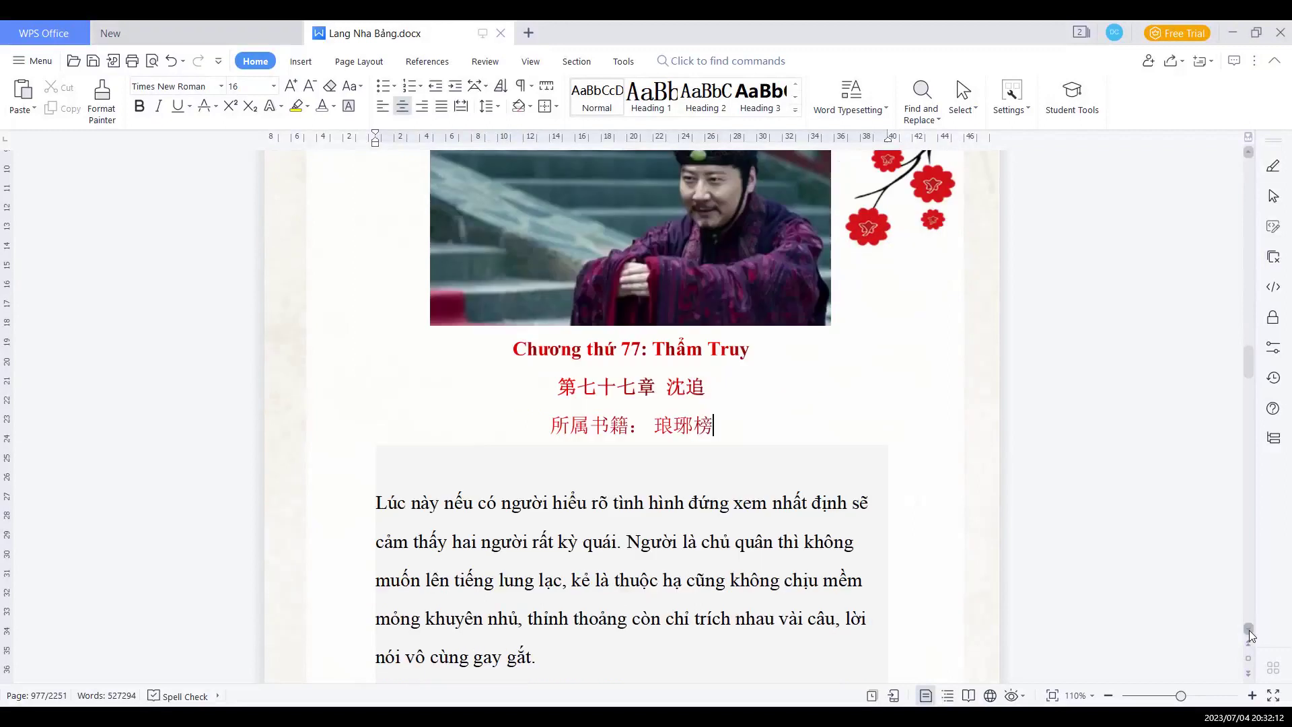
scroll(1249, 634, down, 4)
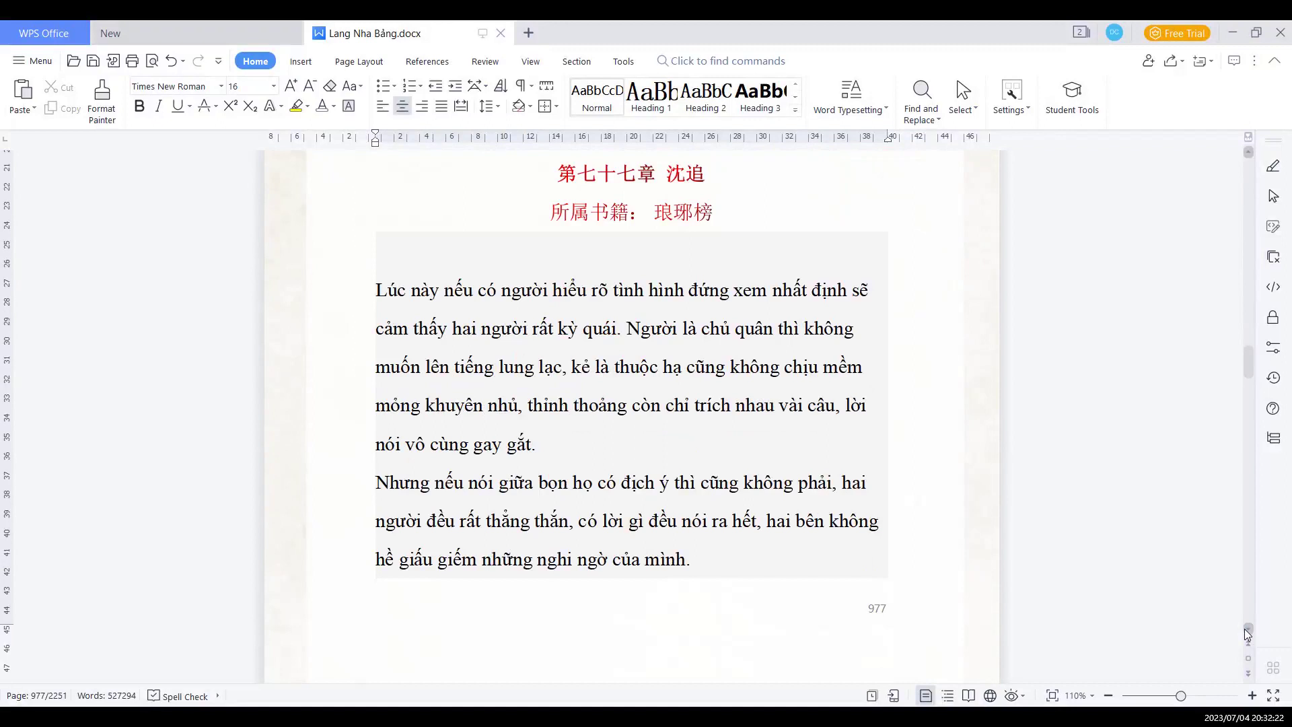
scroll(1247, 632, down, 1)
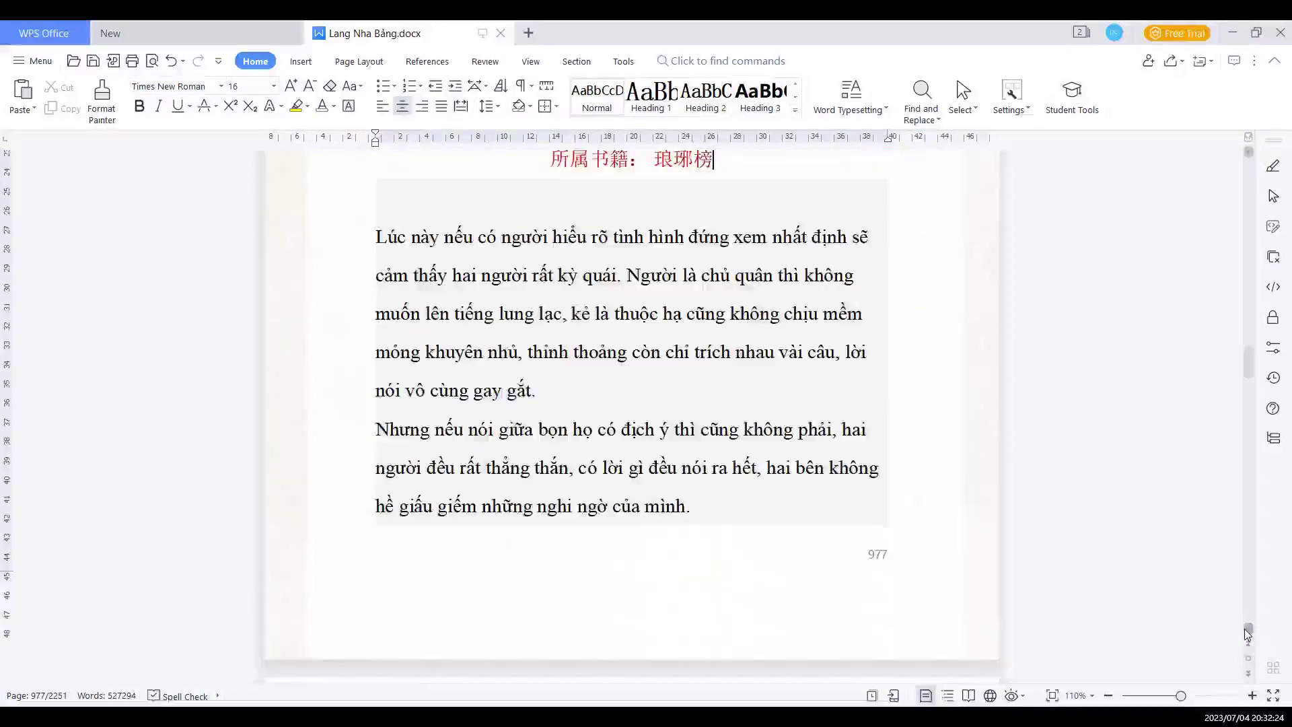
scroll(1248, 633, down, 2)
scroll(1245, 633, down, 5)
scroll(1245, 632, down, 2)
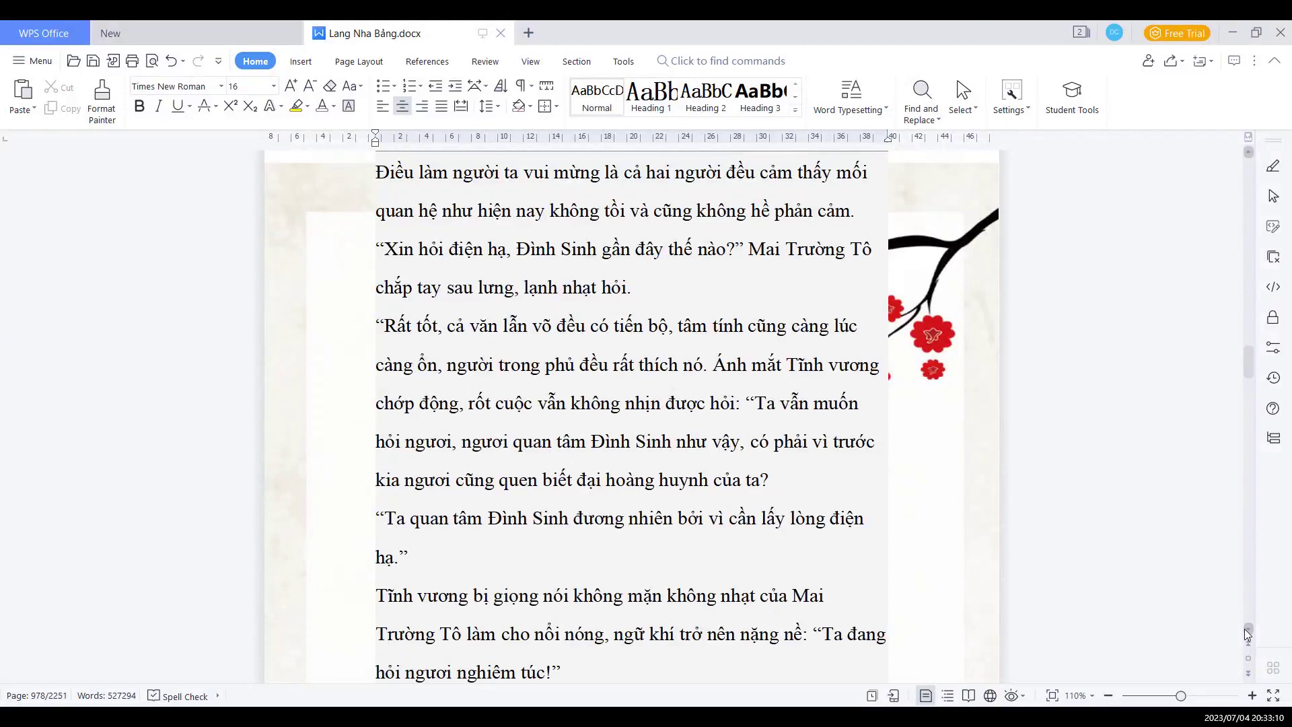
scroll(1244, 629, down, 1)
scroll(1245, 628, down, 1)
scroll(1244, 629, down, 2)
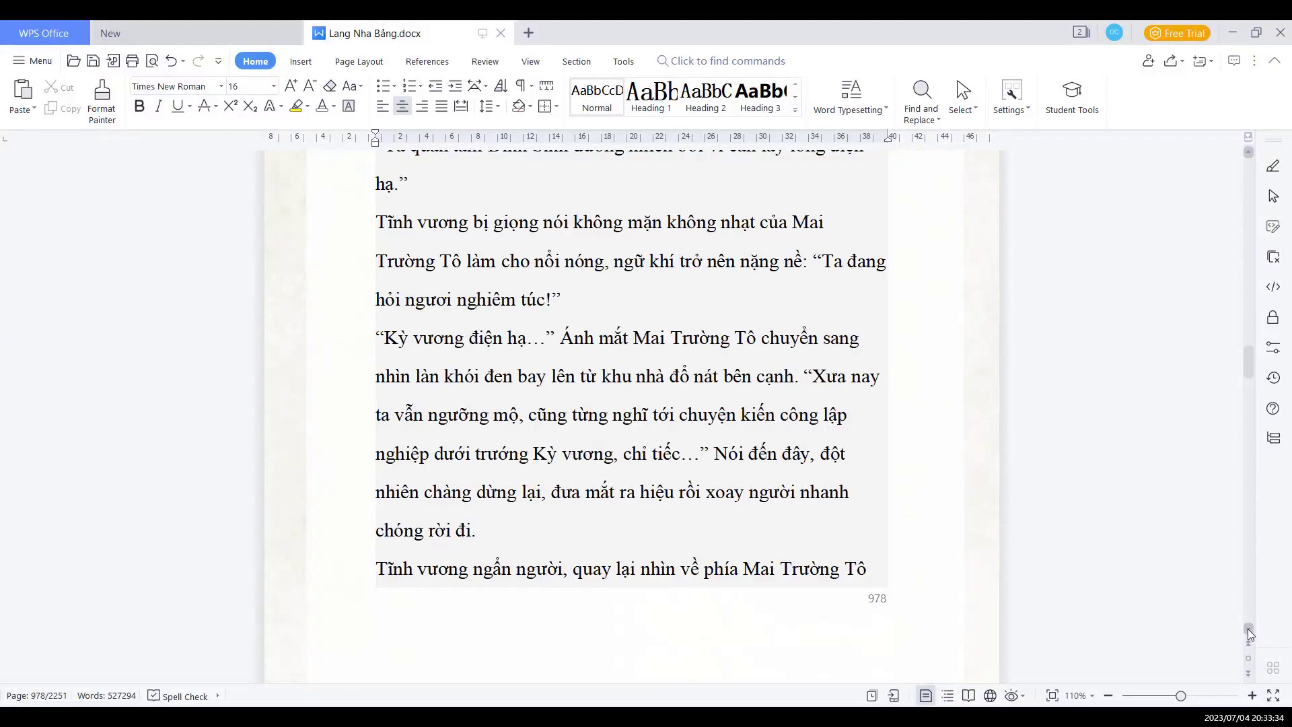
scroll(1249, 633, down, 1)
scroll(1250, 633, down, 3)
scroll(1249, 635, down, 2)
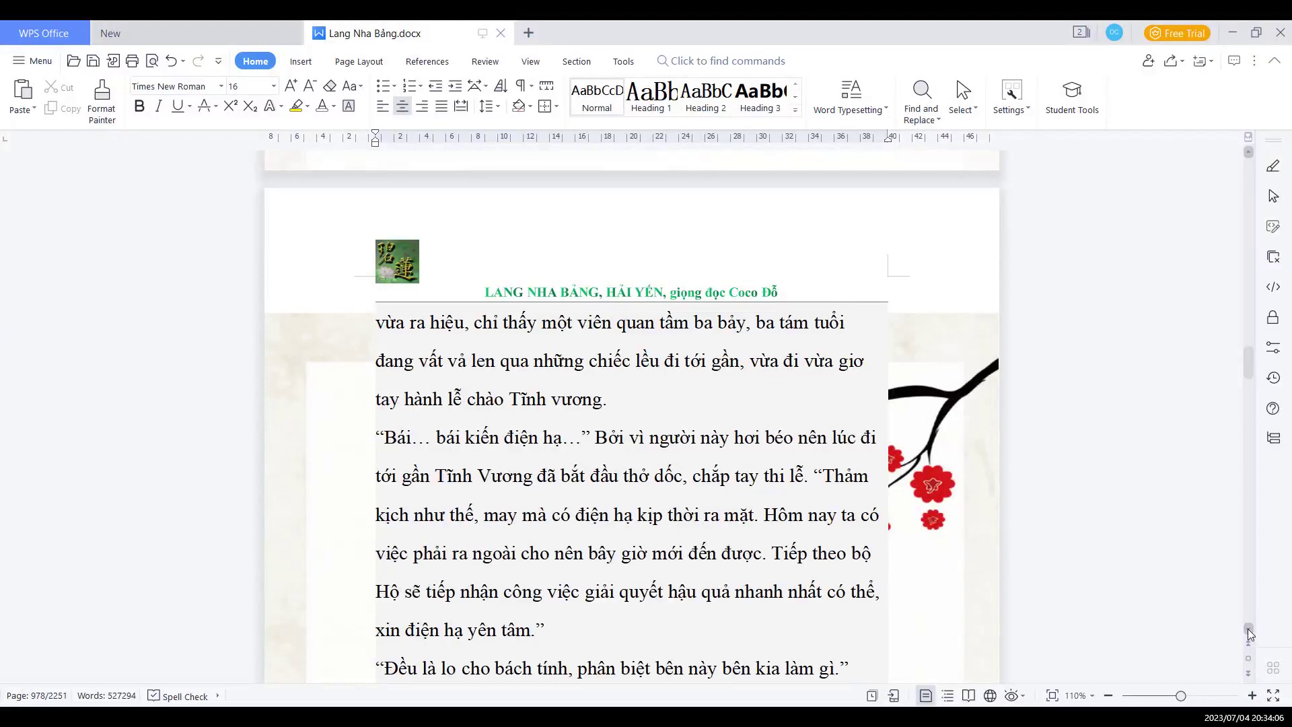
scroll(1252, 628, down, 1)
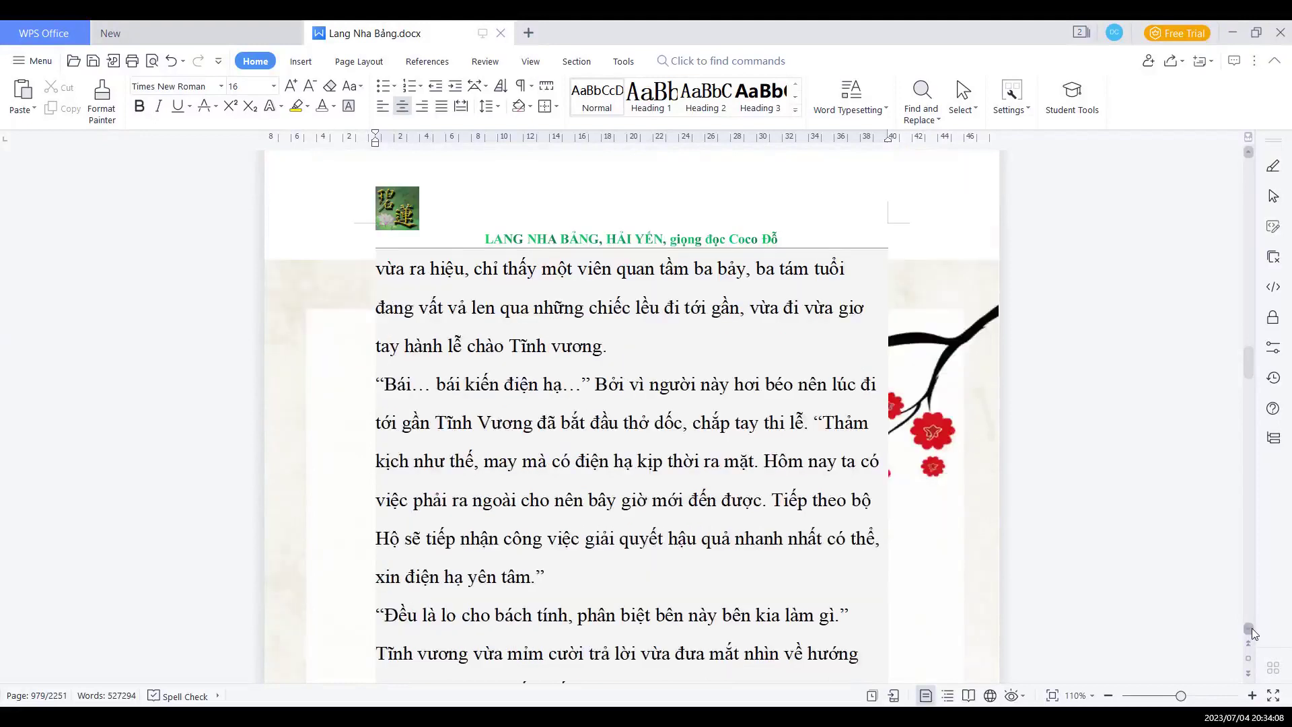
scroll(1252, 628, down, 3)
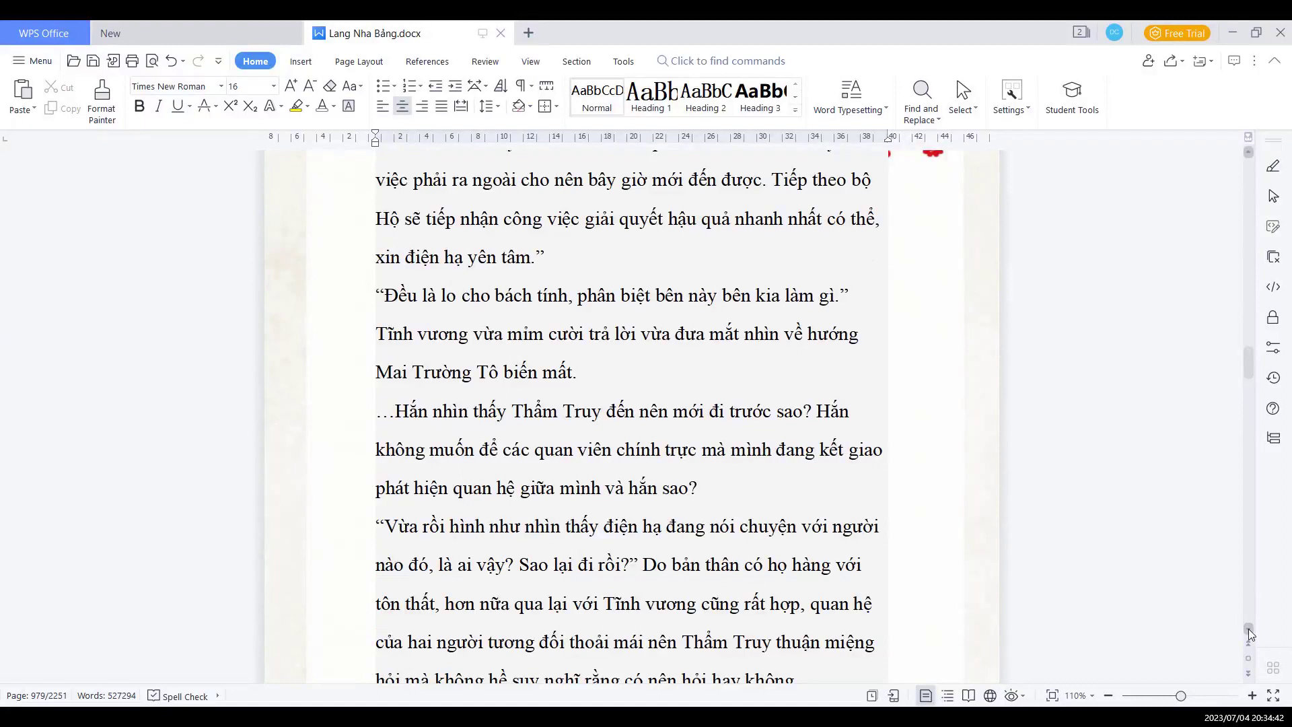
scroll(1249, 633, down, 1)
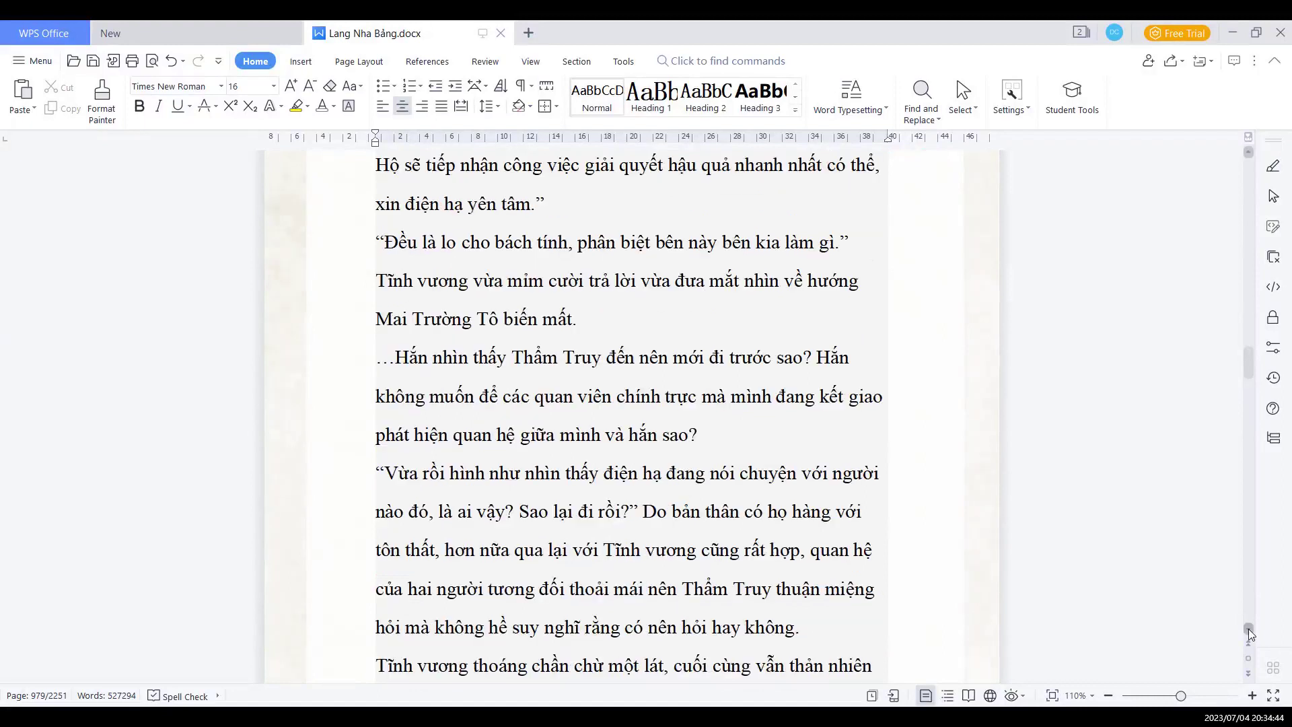
scroll(1249, 633, down, 2)
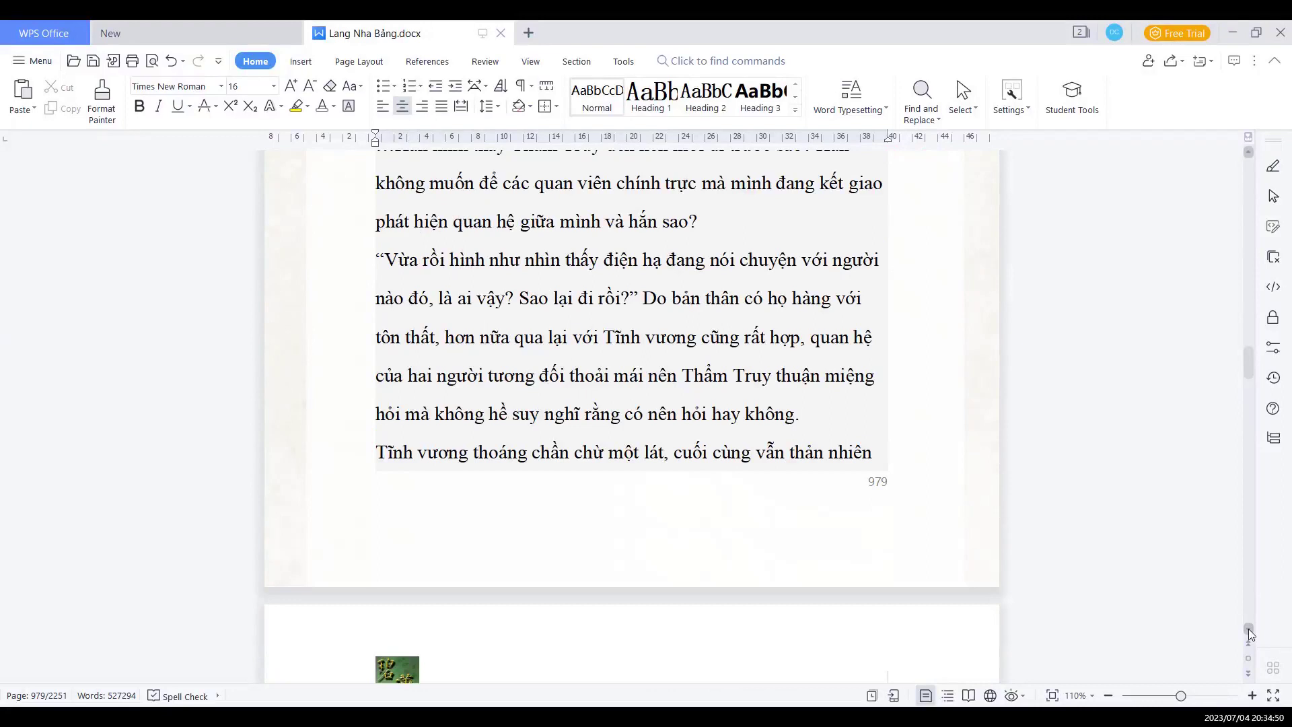
scroll(1250, 633, down, 1)
scroll(1249, 633, down, 1)
scroll(1250, 633, down, 2)
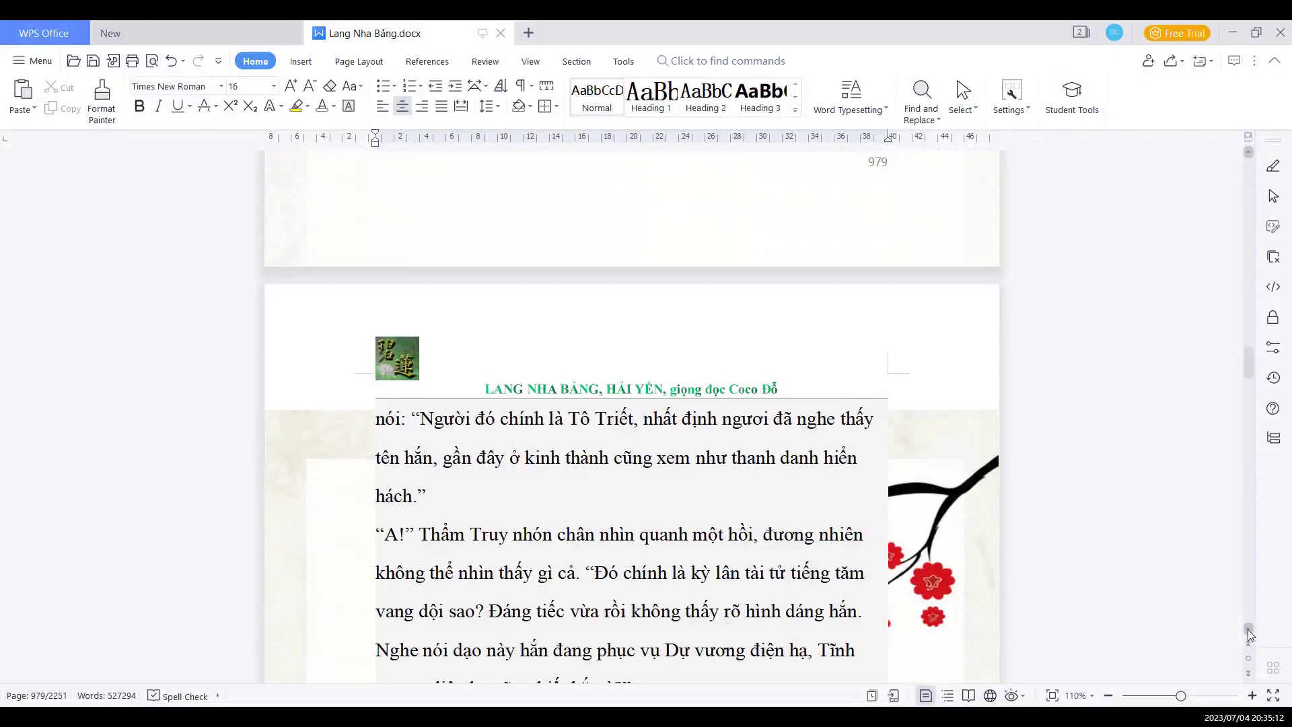
scroll(1250, 634, down, 3)
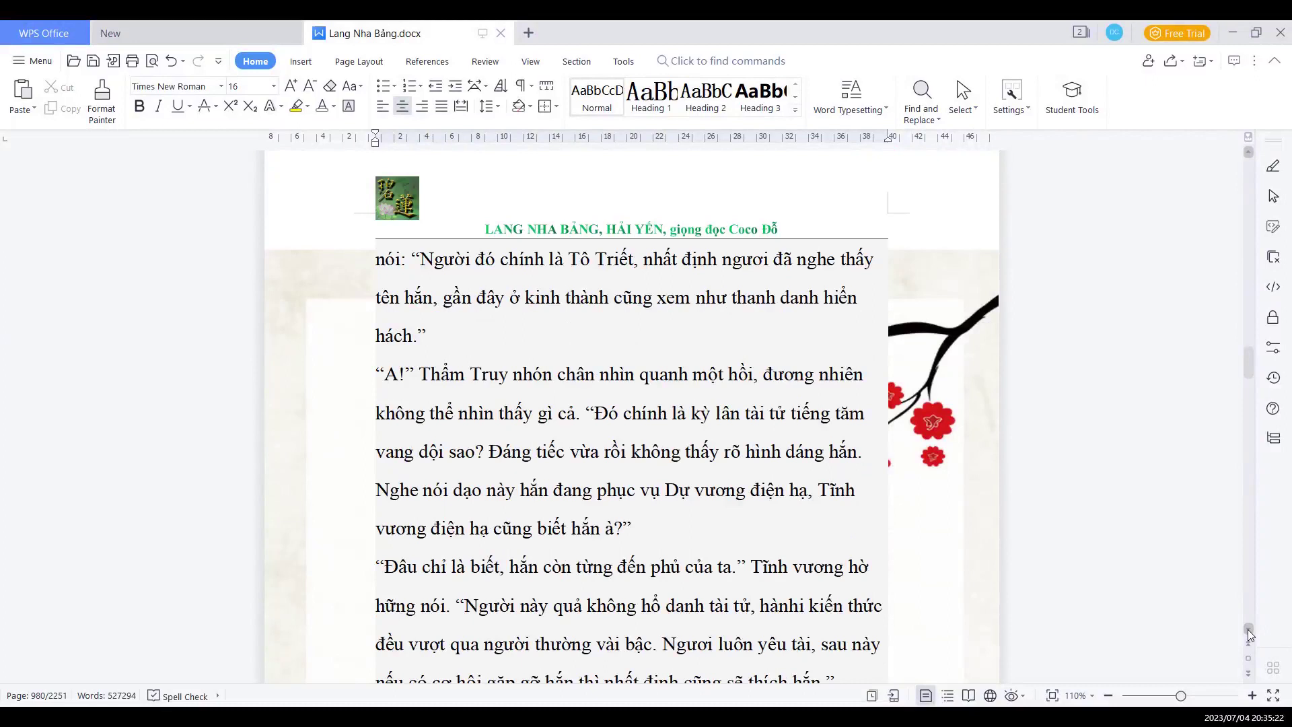
Scroll down past page 980 to page 981, where Thẩm Truy reports Lâu Chi Kính's ledgers
click(1249, 630)
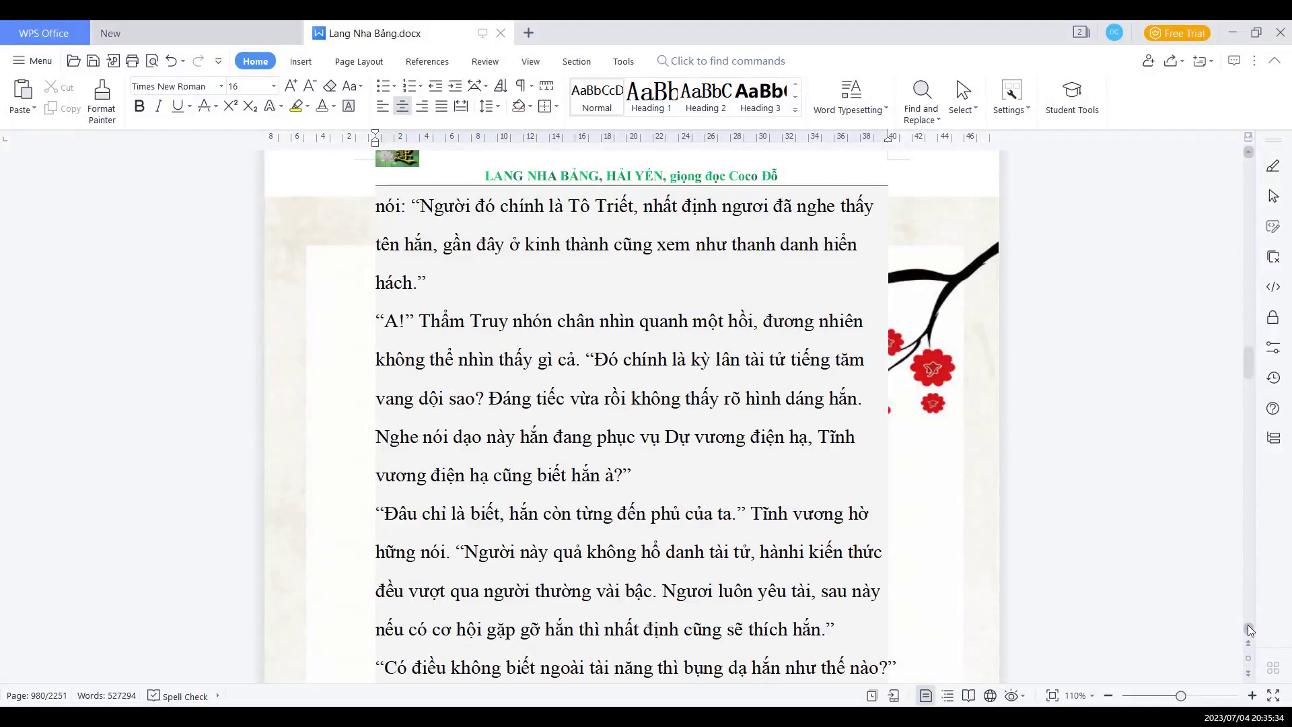
scroll(1249, 630, down, 3)
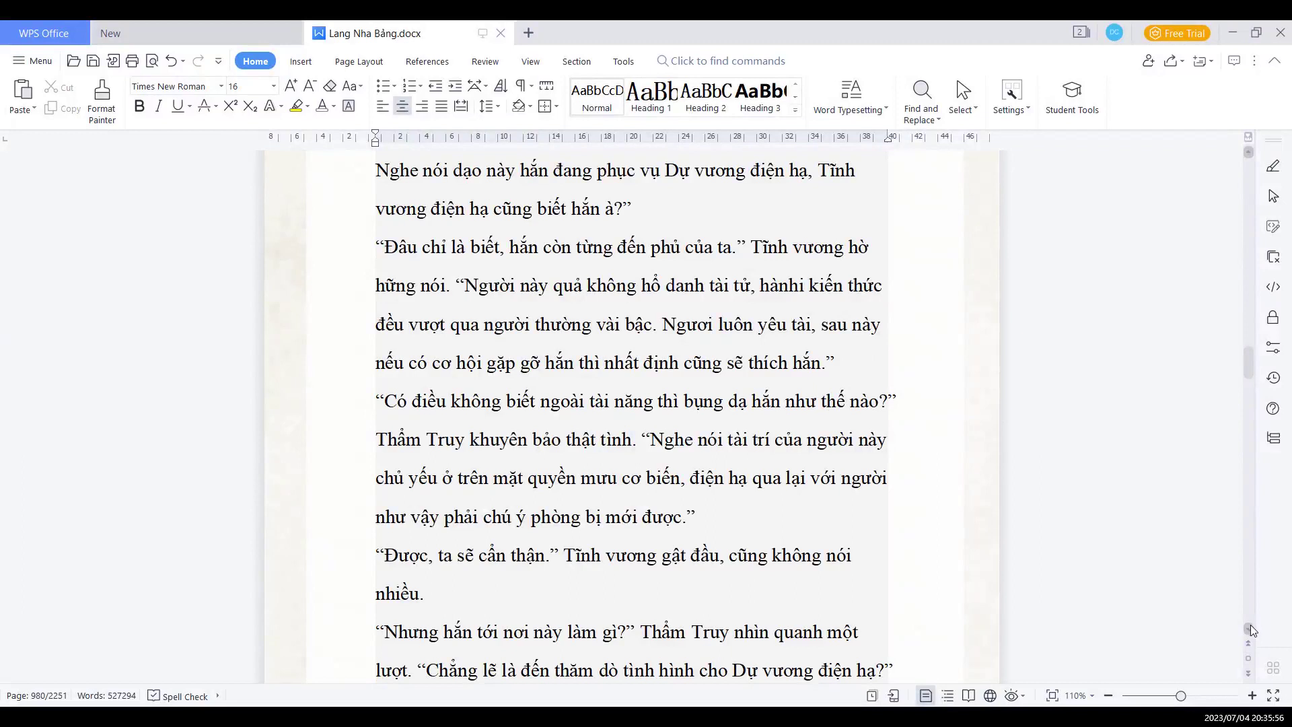
scroll(1252, 634, down, 3)
scroll(1251, 634, down, 1)
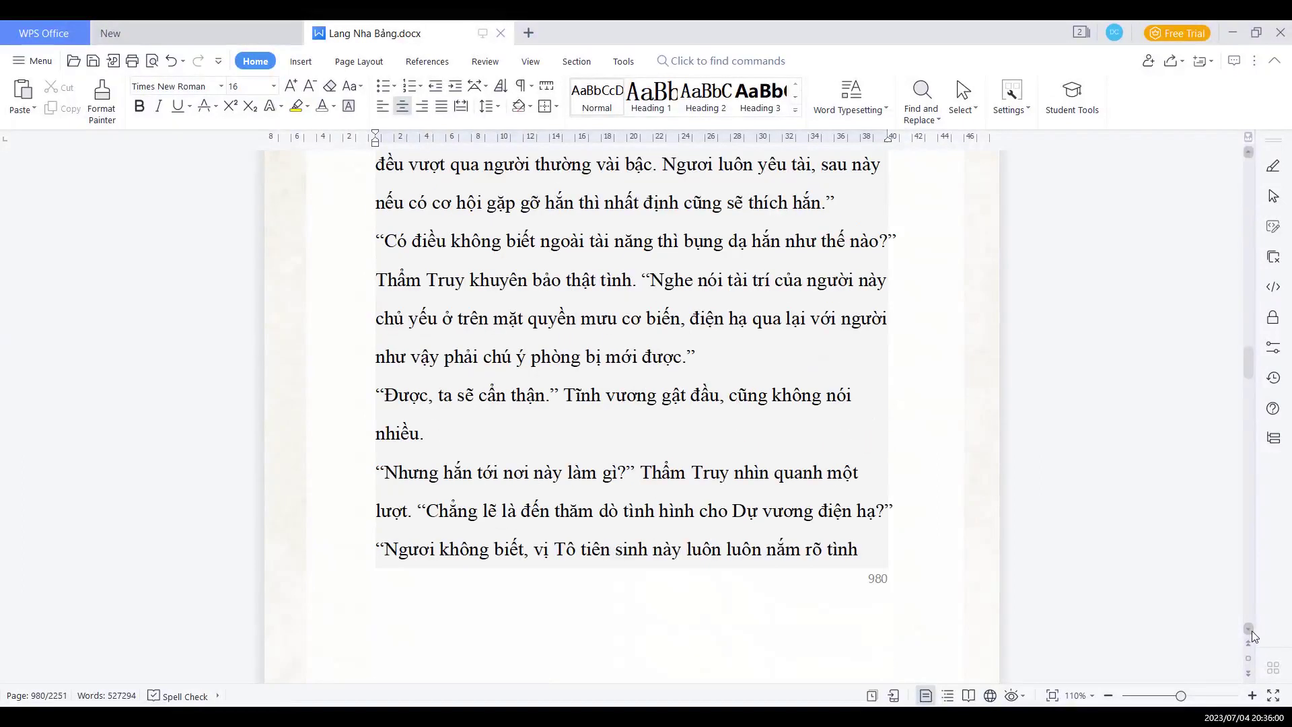
scroll(1251, 633, down, 1)
scroll(1251, 635, down, 1)
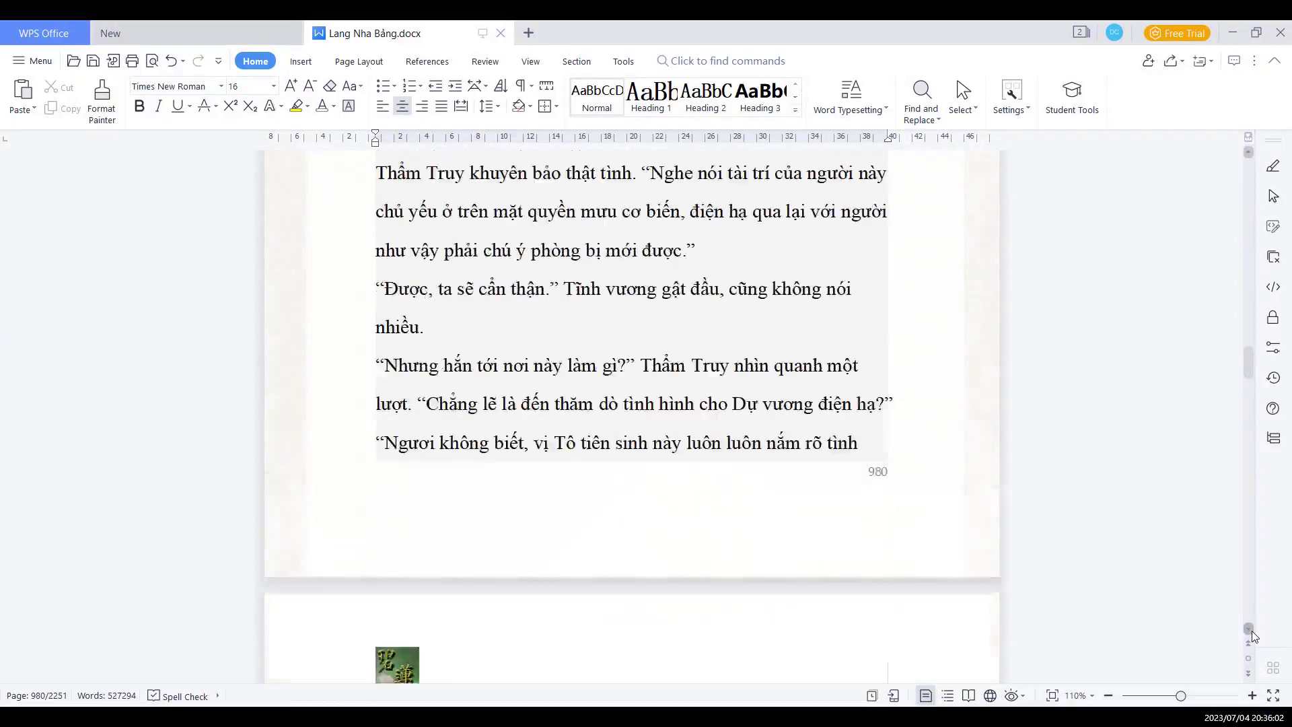
scroll(1251, 634, down, 4)
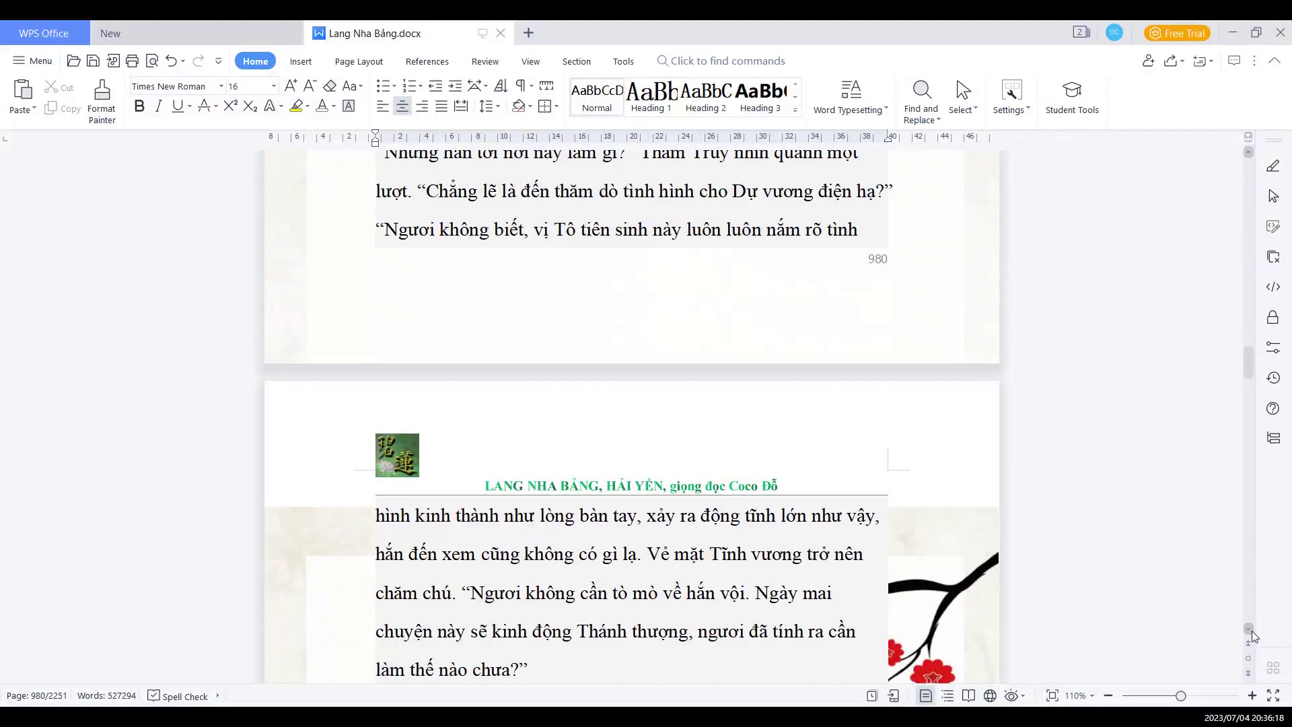
scroll(1252, 635, down, 1)
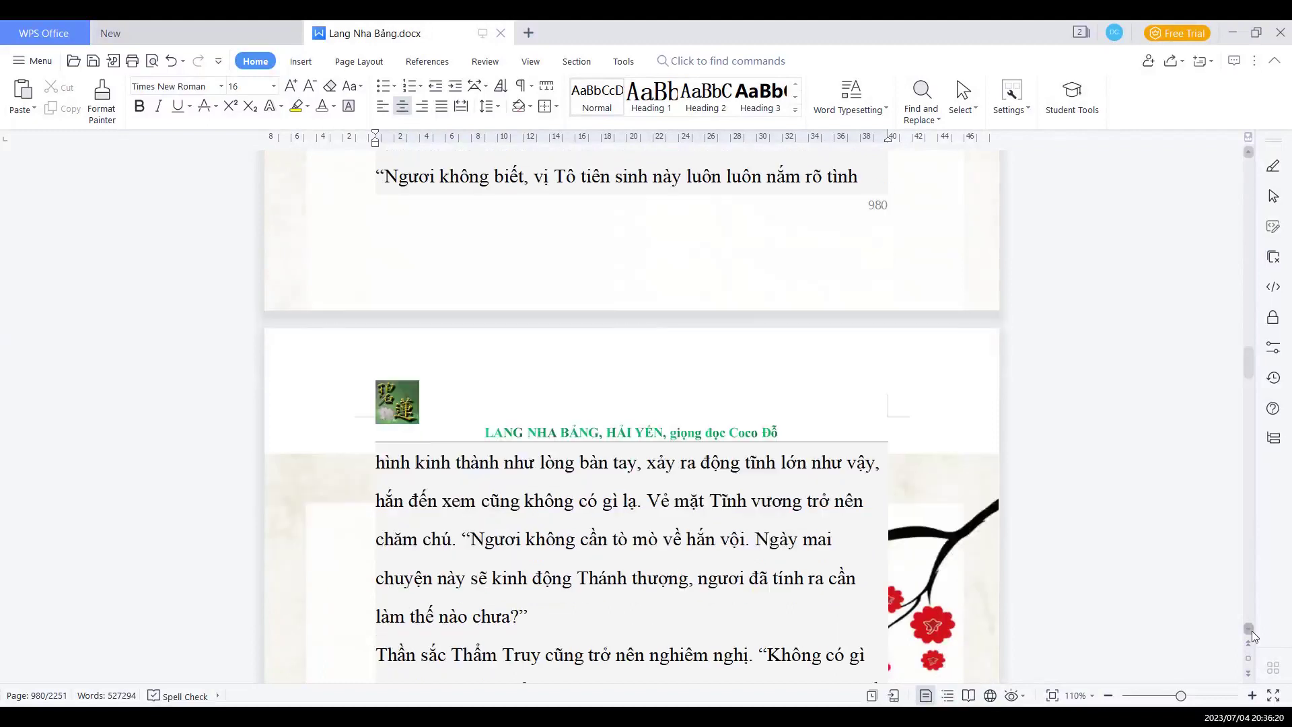
scroll(1253, 634, down, 1)
scroll(1251, 634, down, 3)
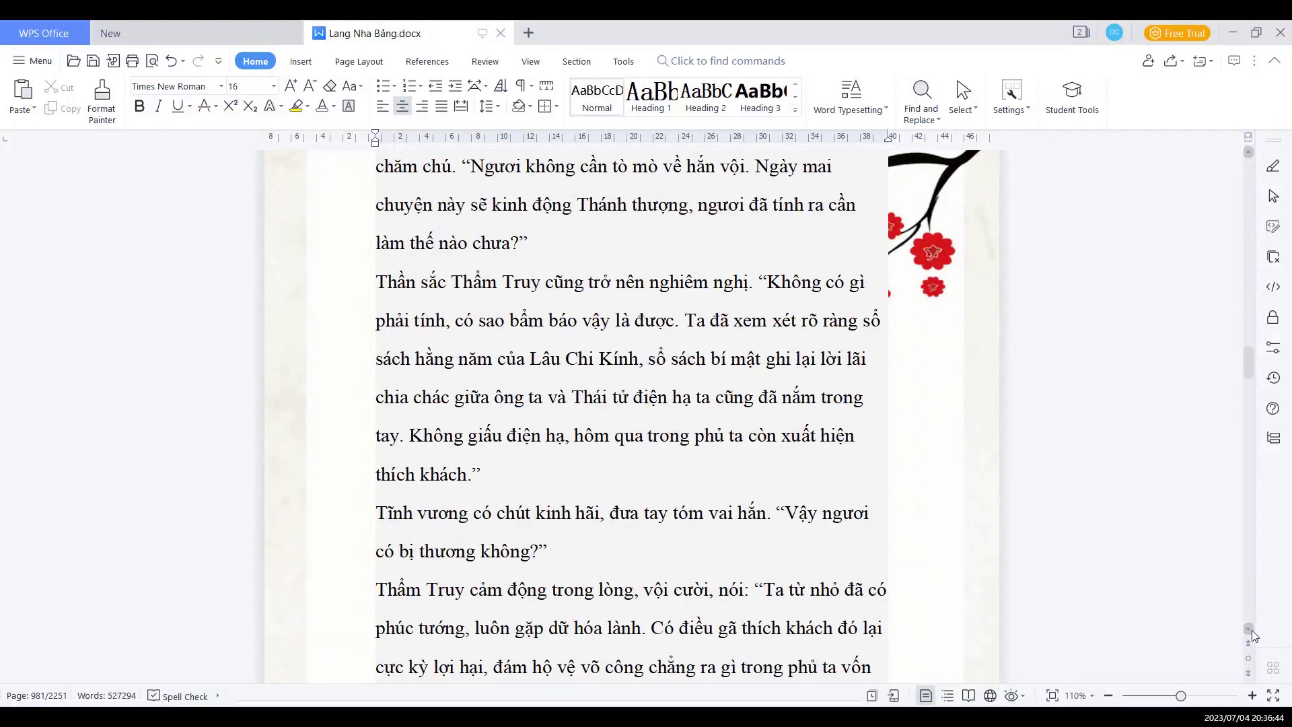
scroll(1252, 634, down, 2)
scroll(1252, 634, down, 1)
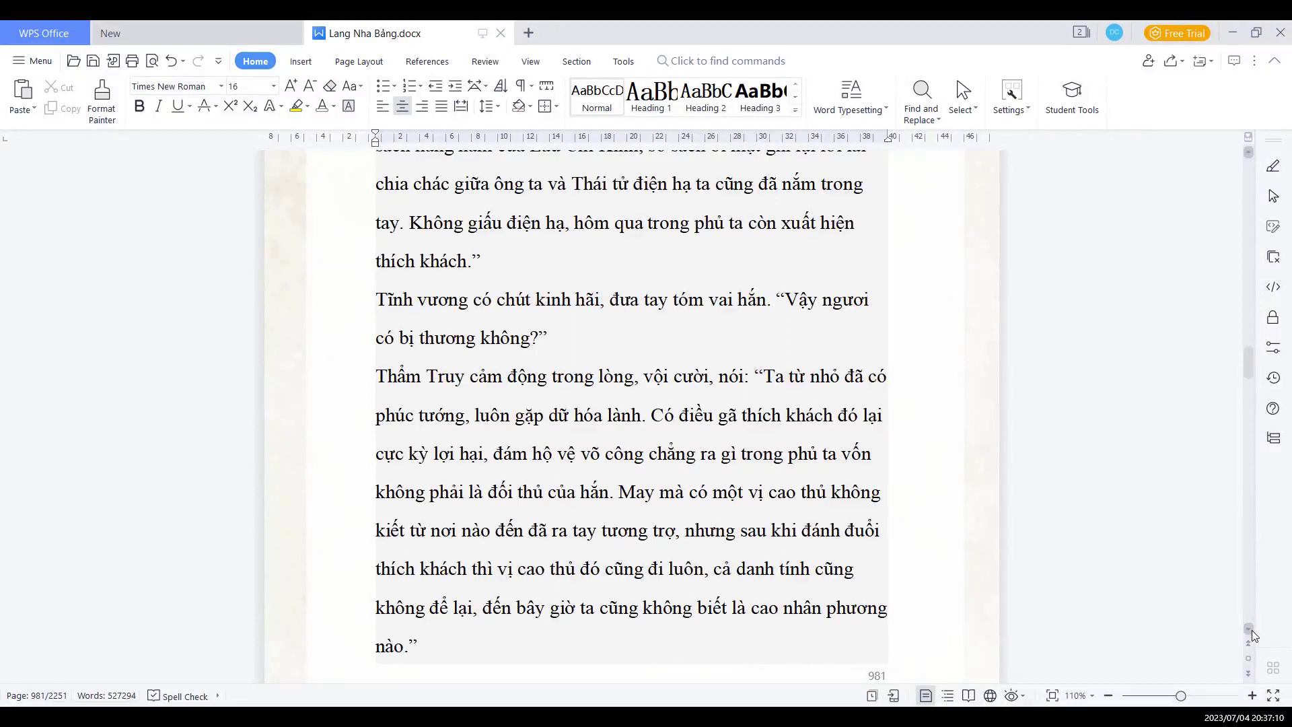
scroll(1251, 635, down, 1)
scroll(1252, 634, down, 2)
scroll(1253, 633, down, 3)
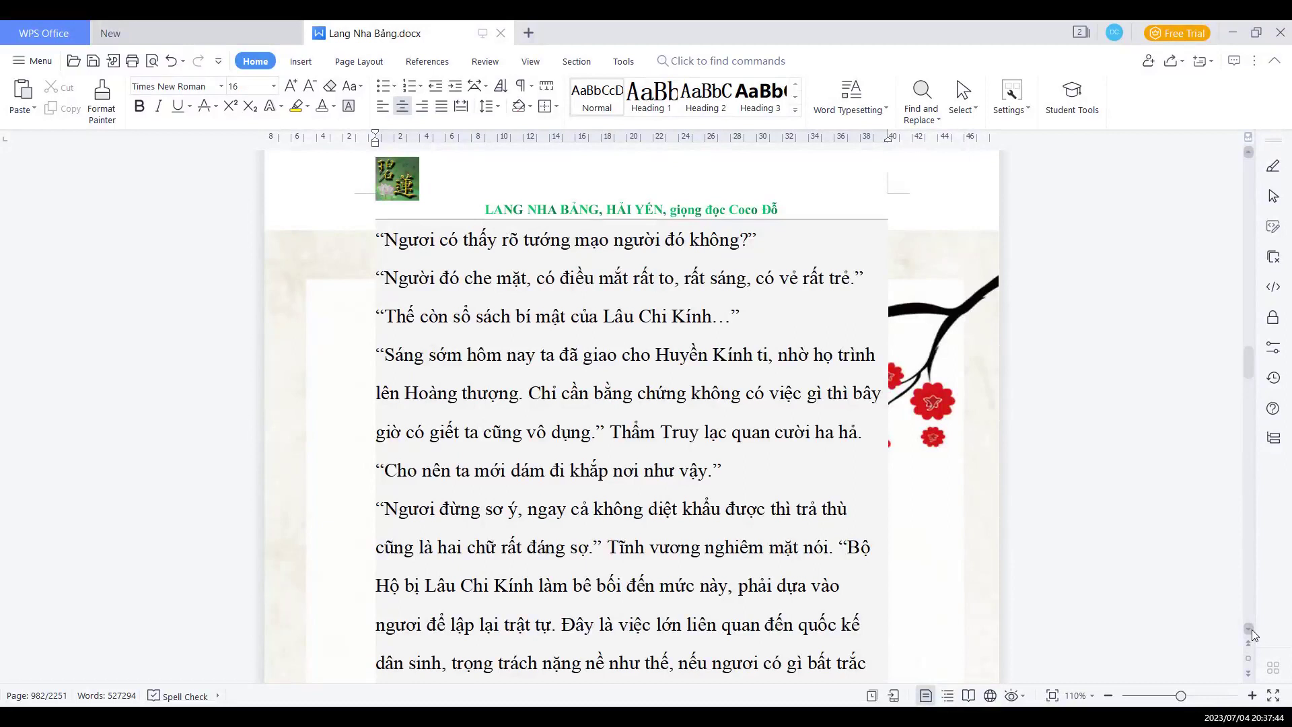
scroll(1252, 634, down, 1)
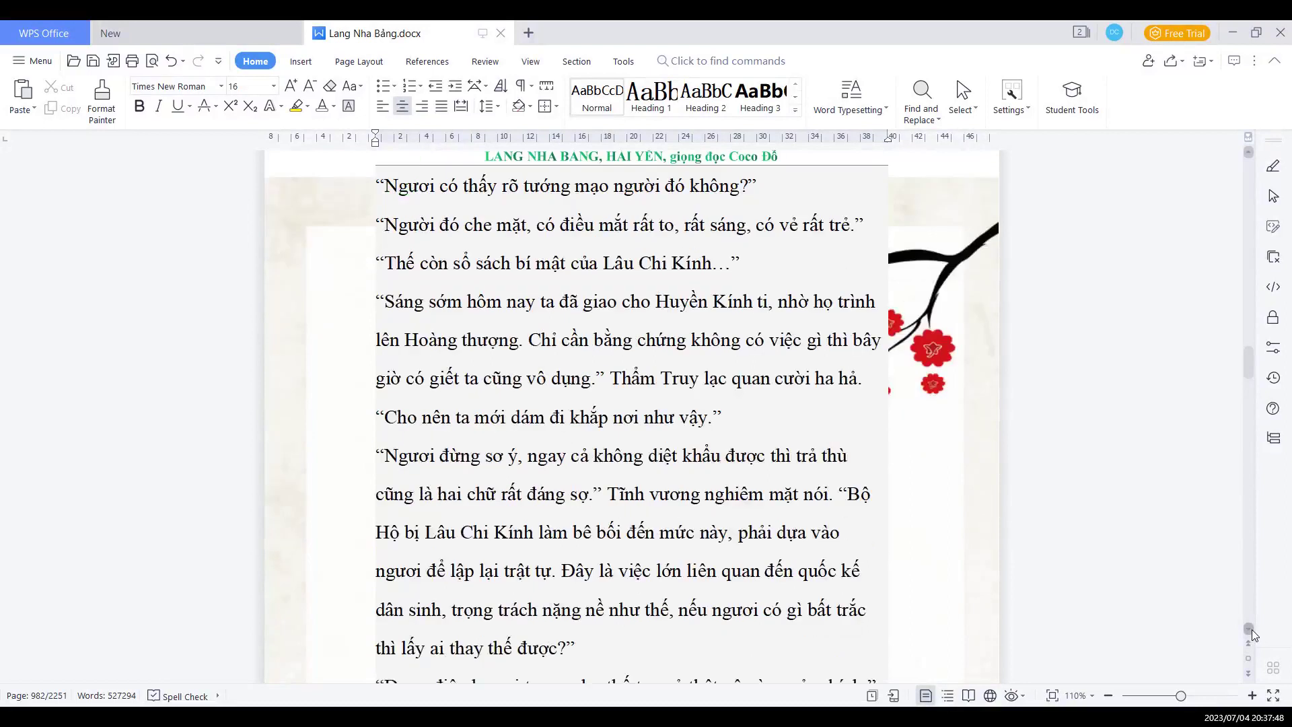
scroll(1252, 633, down, 2)
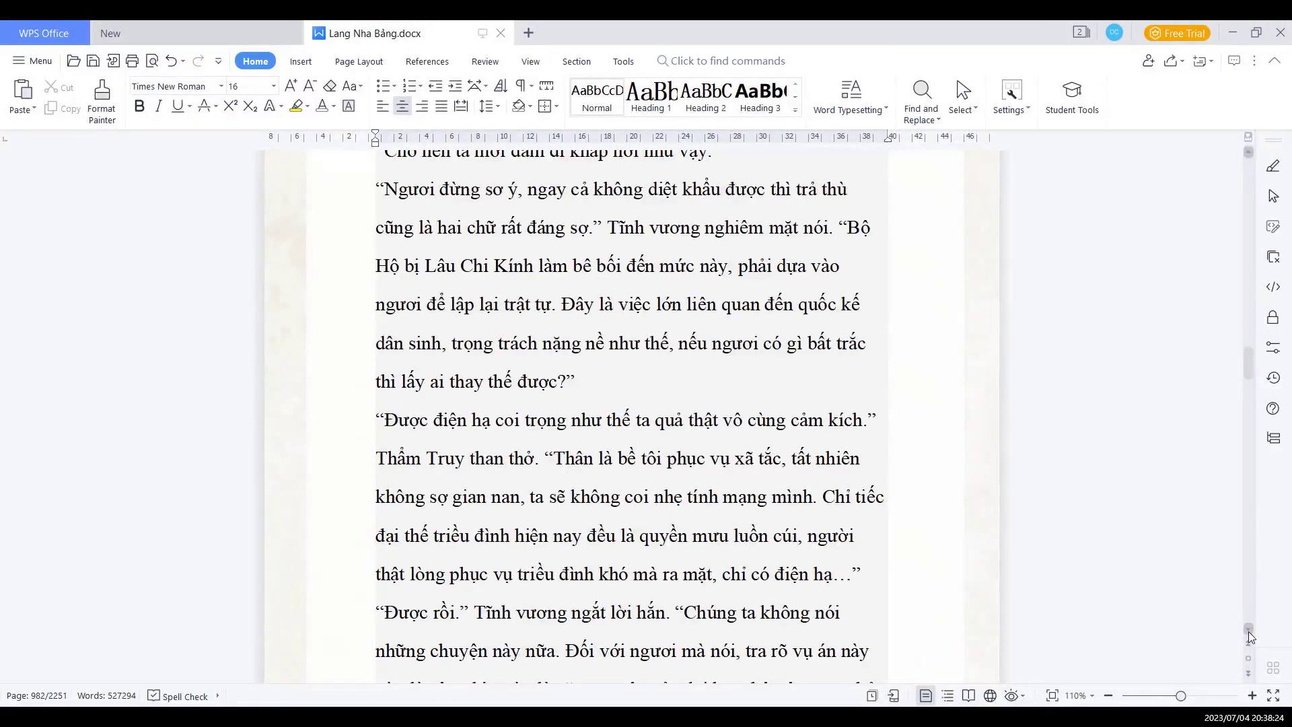
scroll(1248, 631, down, 5)
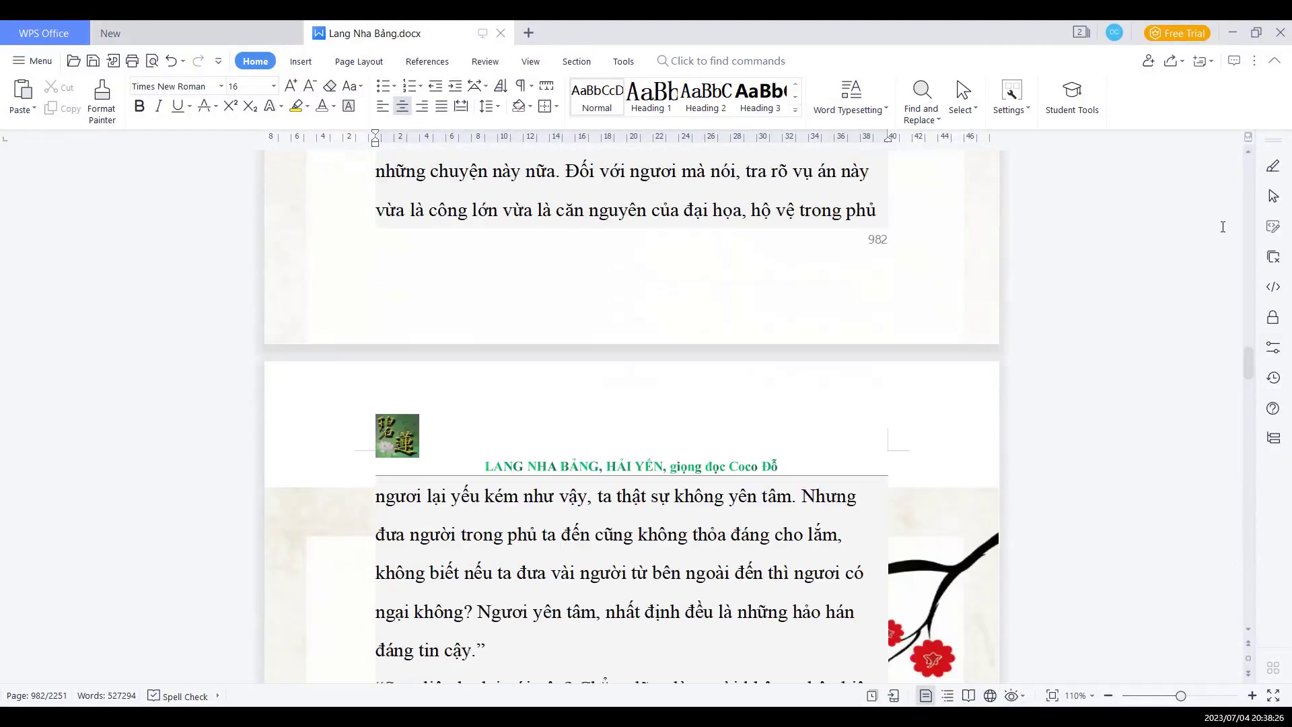
Nudge the view back up to stop at the break between page 982 and the next page
click(1248, 153)
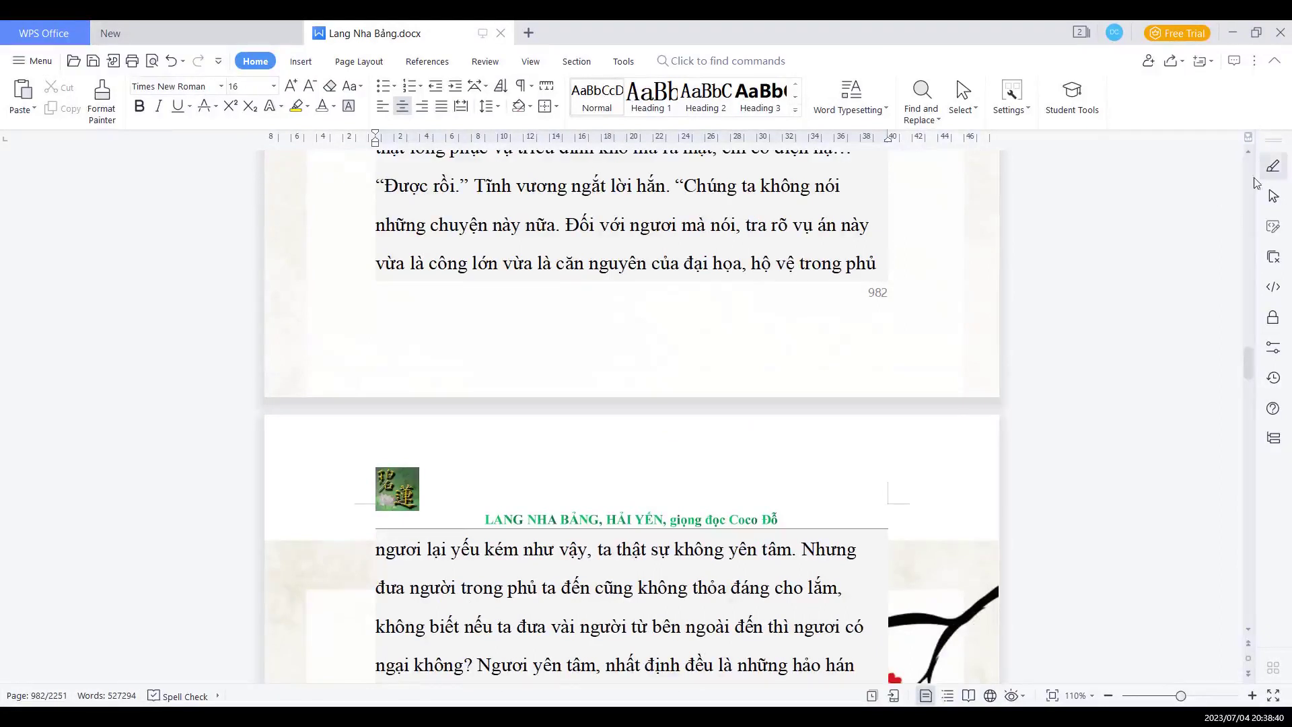
Advance through page 983 to where Thẩm Truy is appointed Minister of Revenue
click(1249, 634)
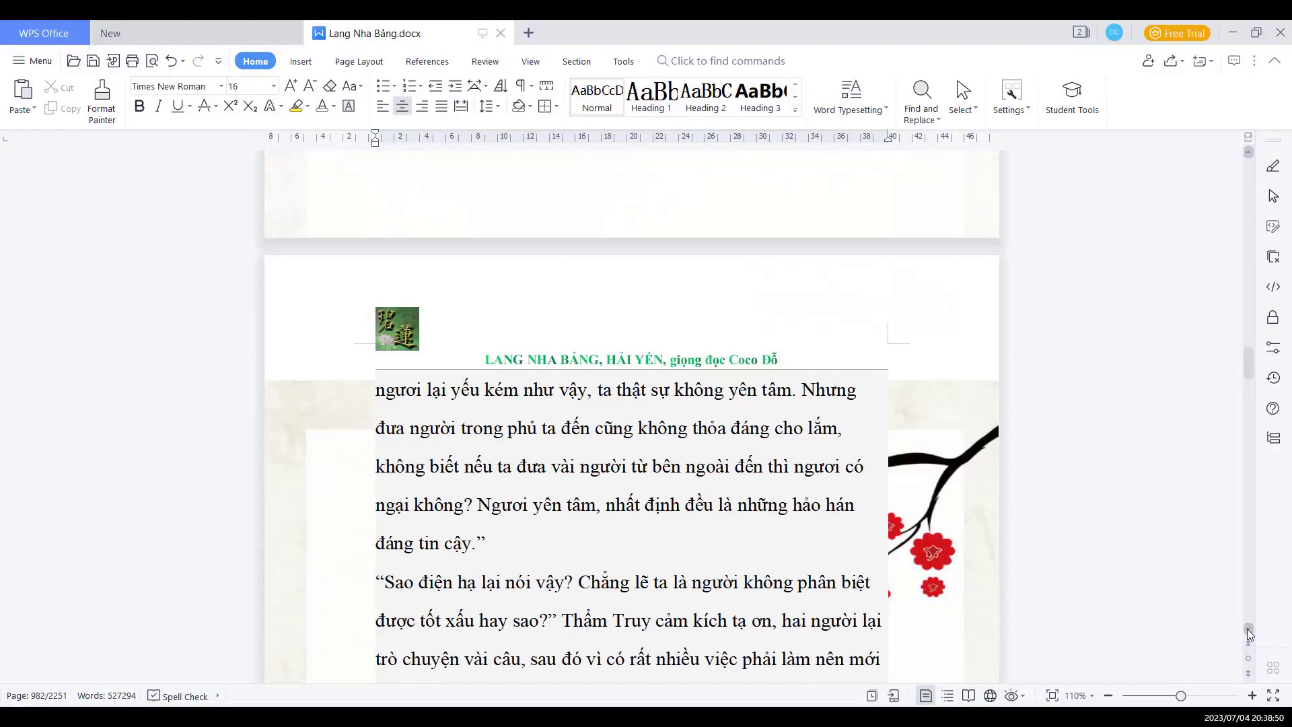
click(1249, 634)
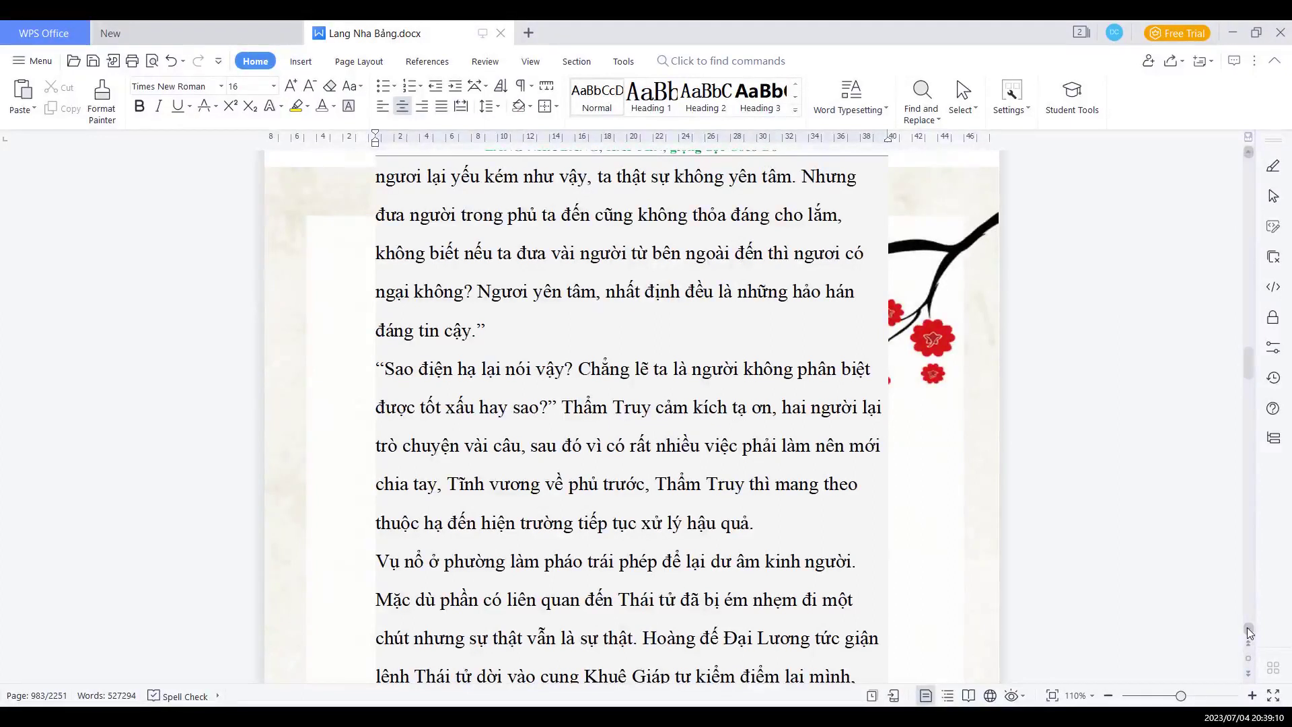
scroll(1248, 632, down, 3)
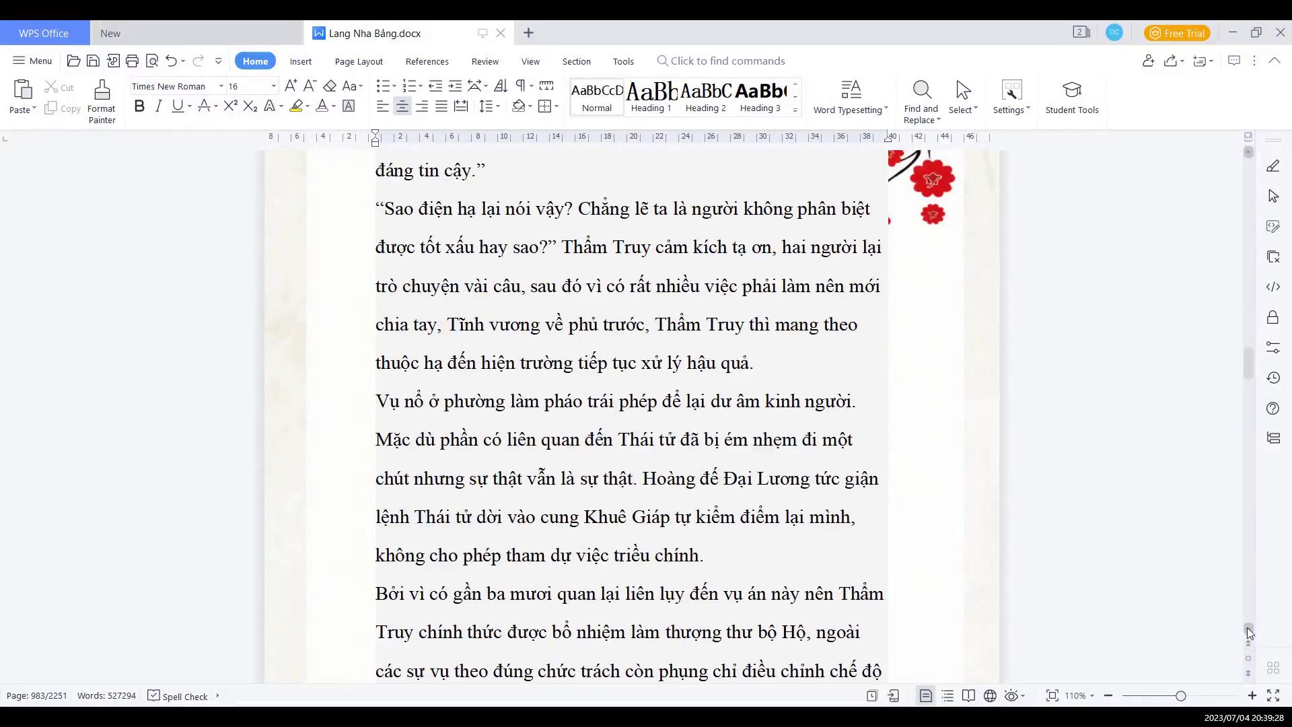
scroll(1250, 633, down, 2)
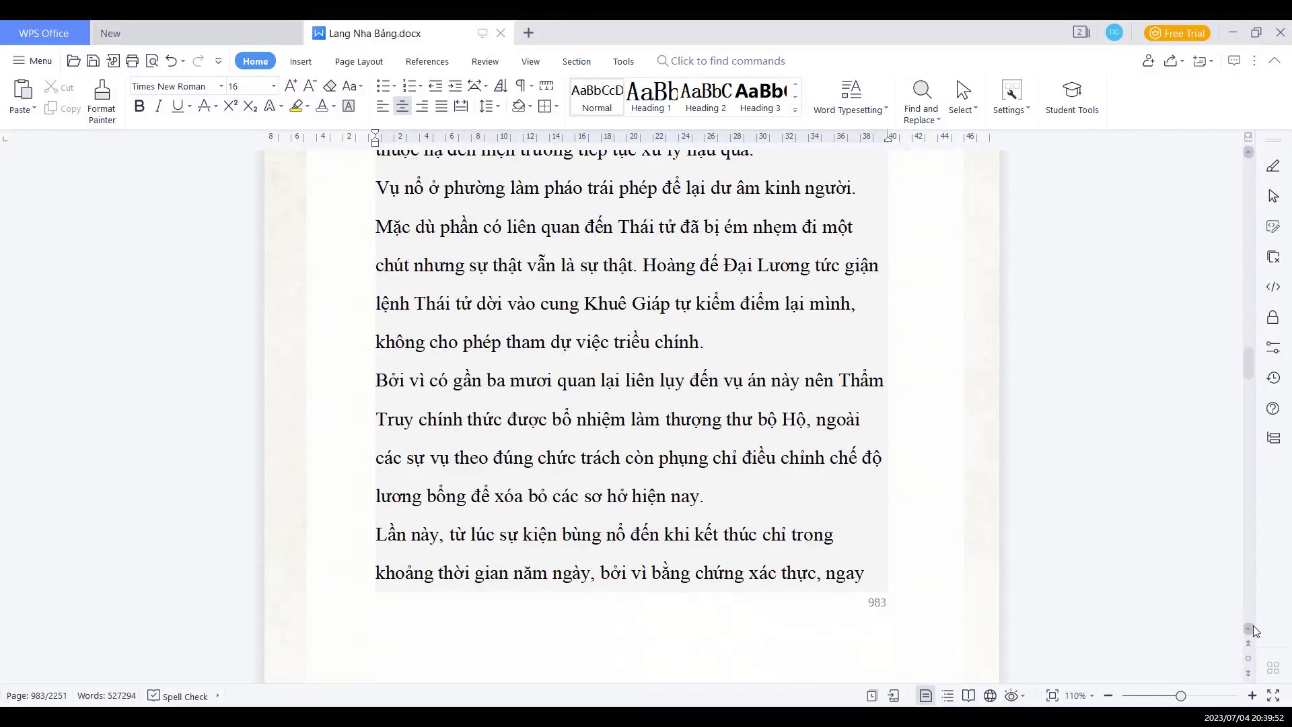
scroll(1253, 629, down, 1)
scroll(1252, 630, down, 5)
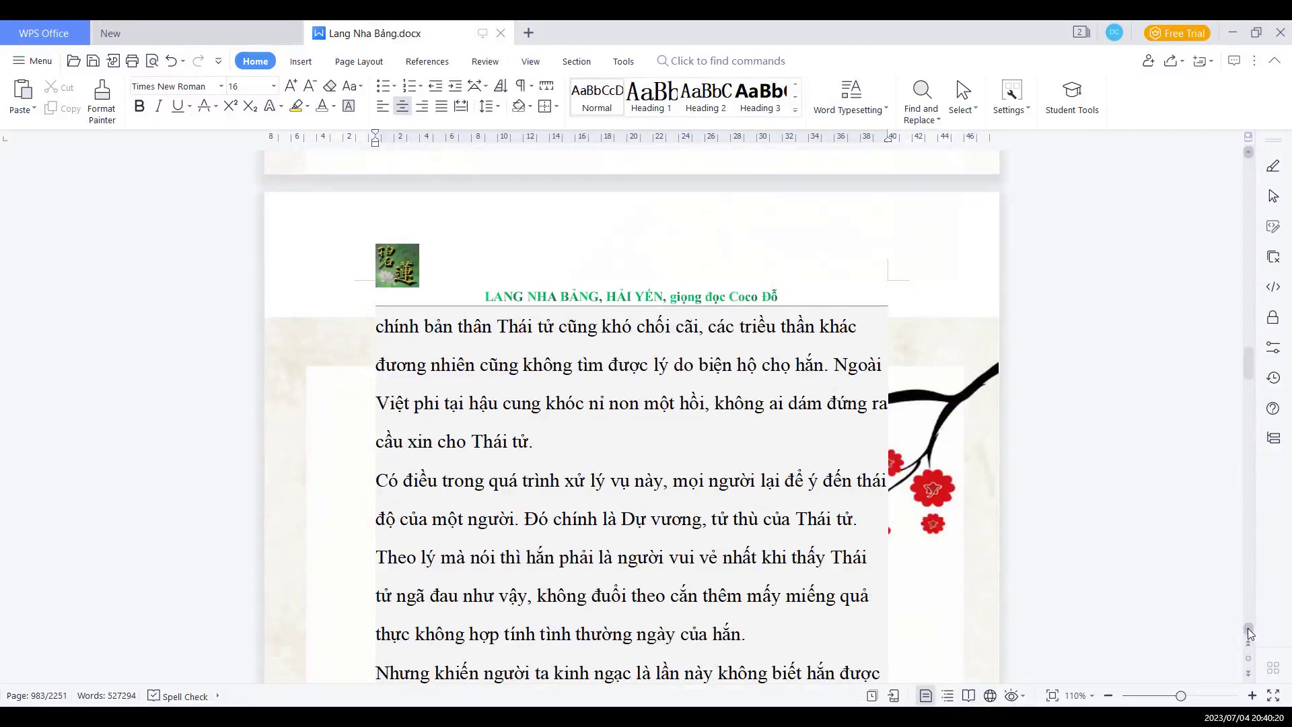
scroll(1249, 633, down, 5)
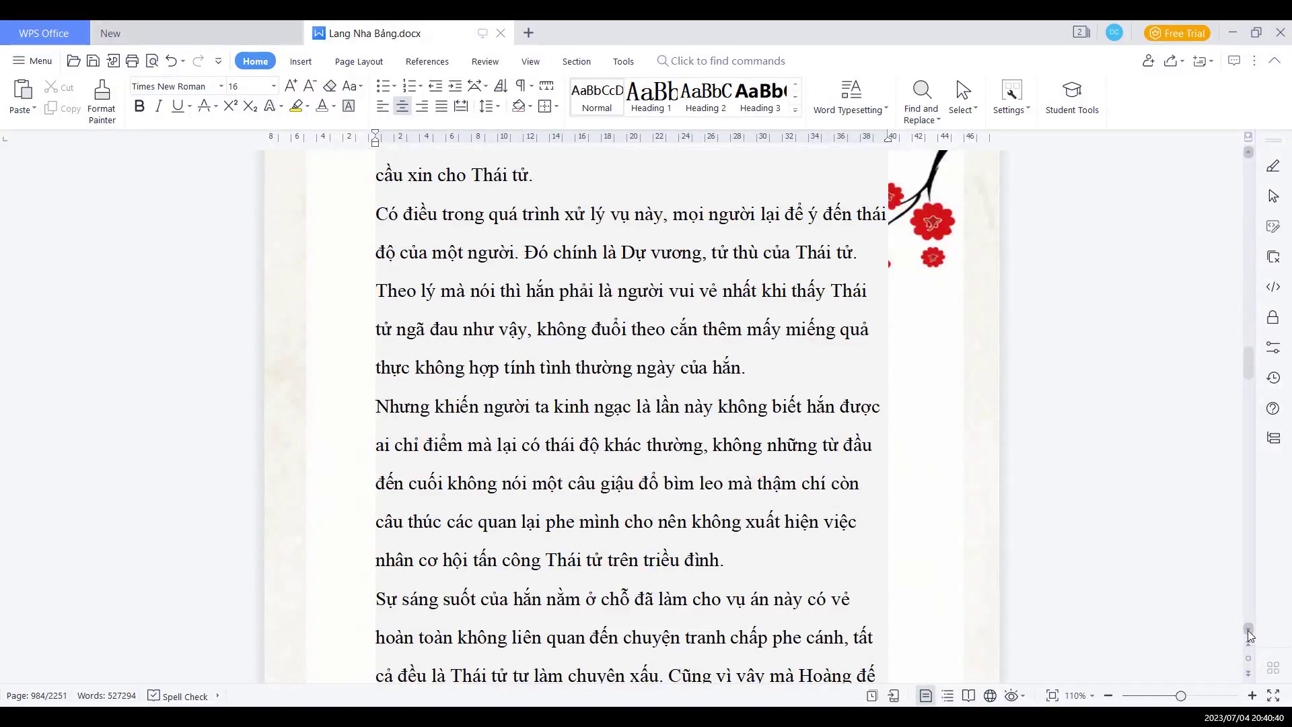
scroll(1250, 634, down, 2)
scroll(1250, 634, down, 5)
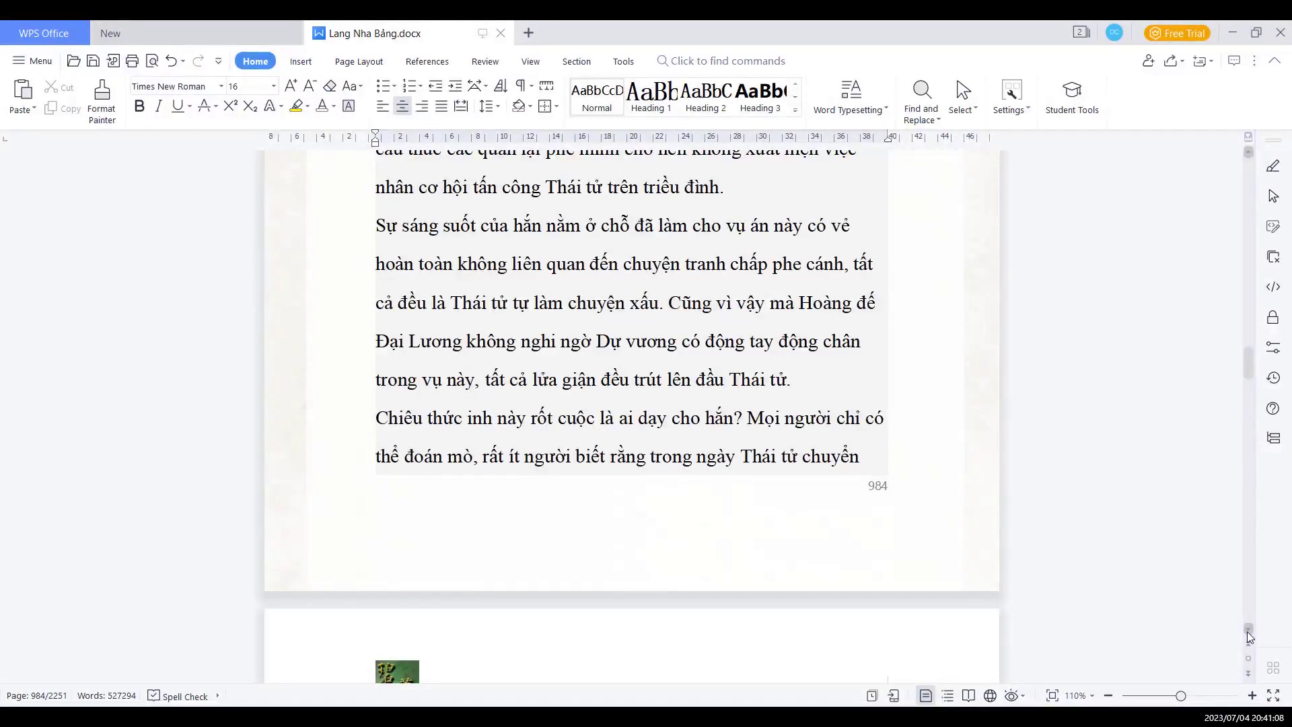
scroll(1248, 635, down, 1)
scroll(1248, 635, down, 4)
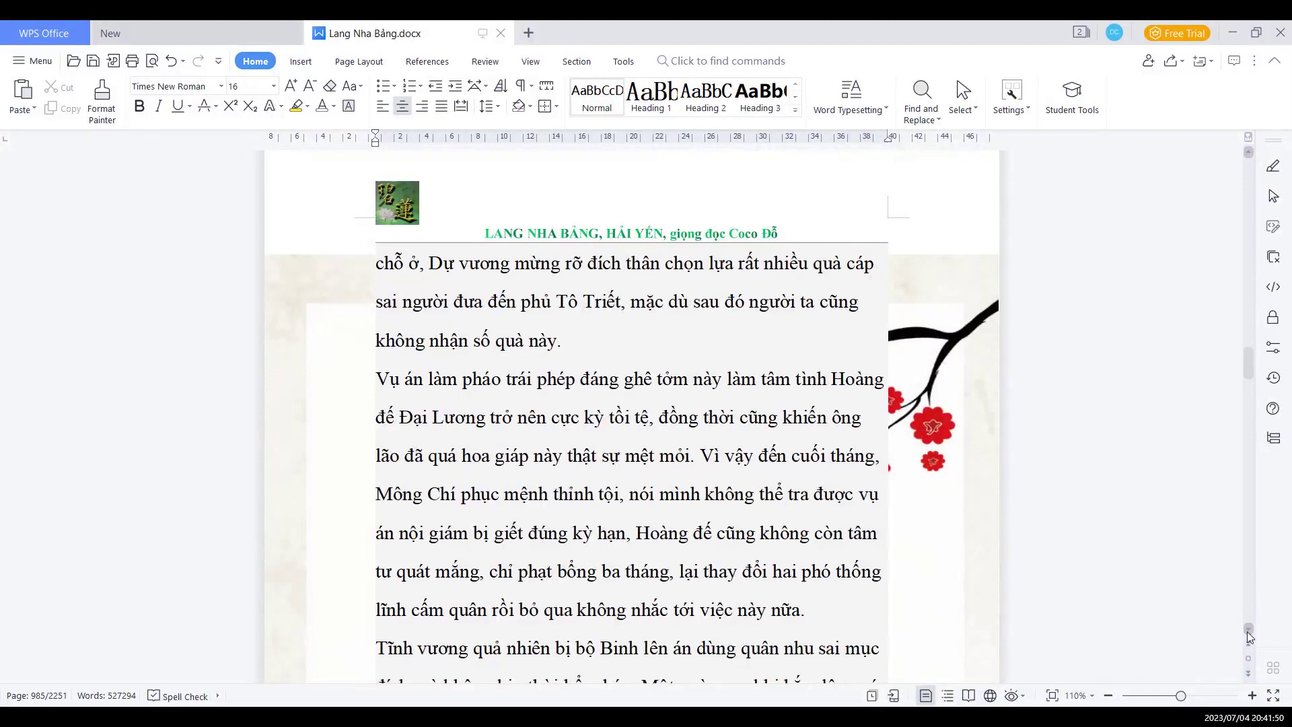
scroll(1249, 636, down, 2)
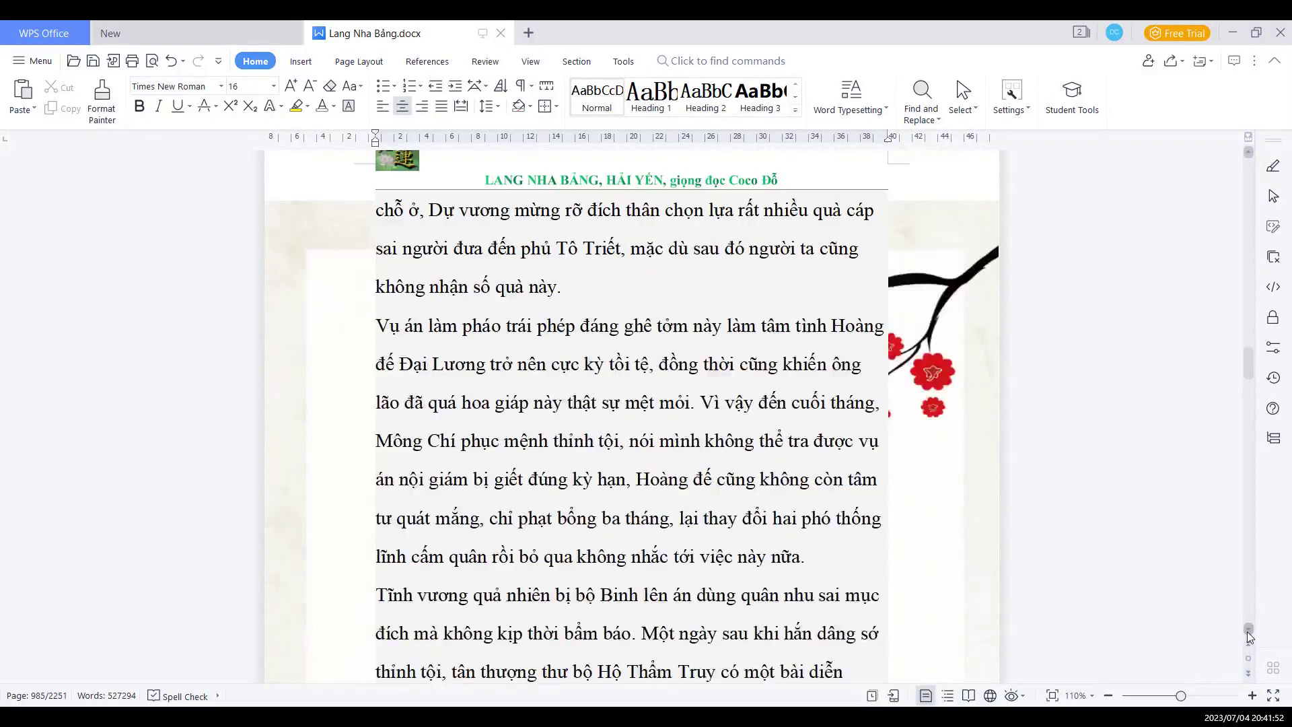
scroll(1248, 636, down, 3)
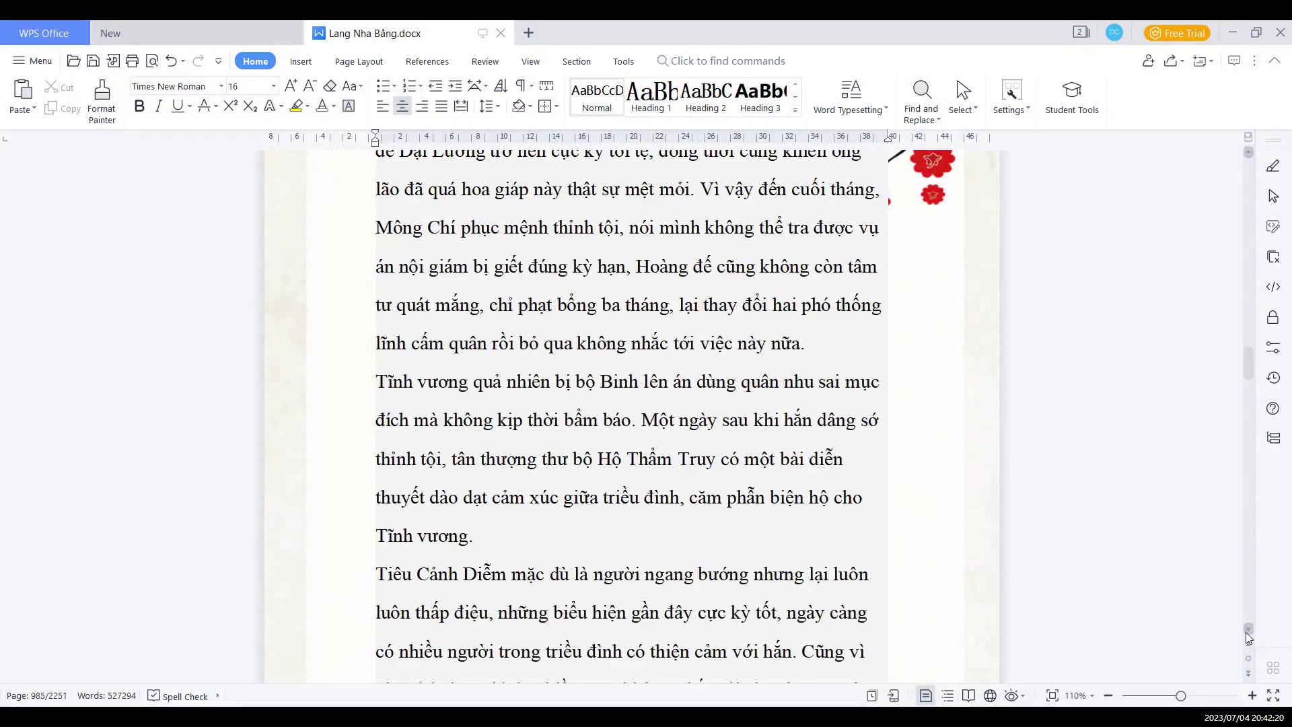
Reveal page 985's remaining lines and advance to the top of page 986
click(1245, 632)
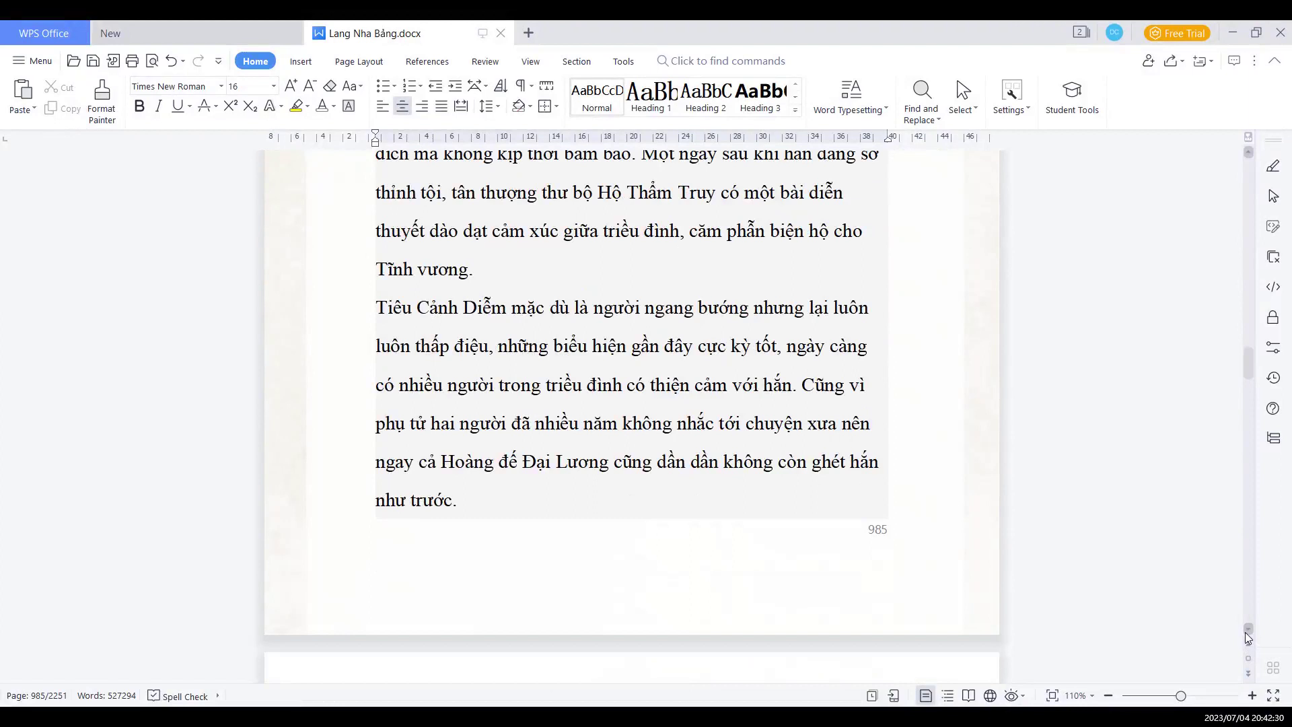
click(1246, 633)
Scroll past page 986 into page 987, where Tiêu Cảnh Duệ buys porcelain dolls
click(1247, 632)
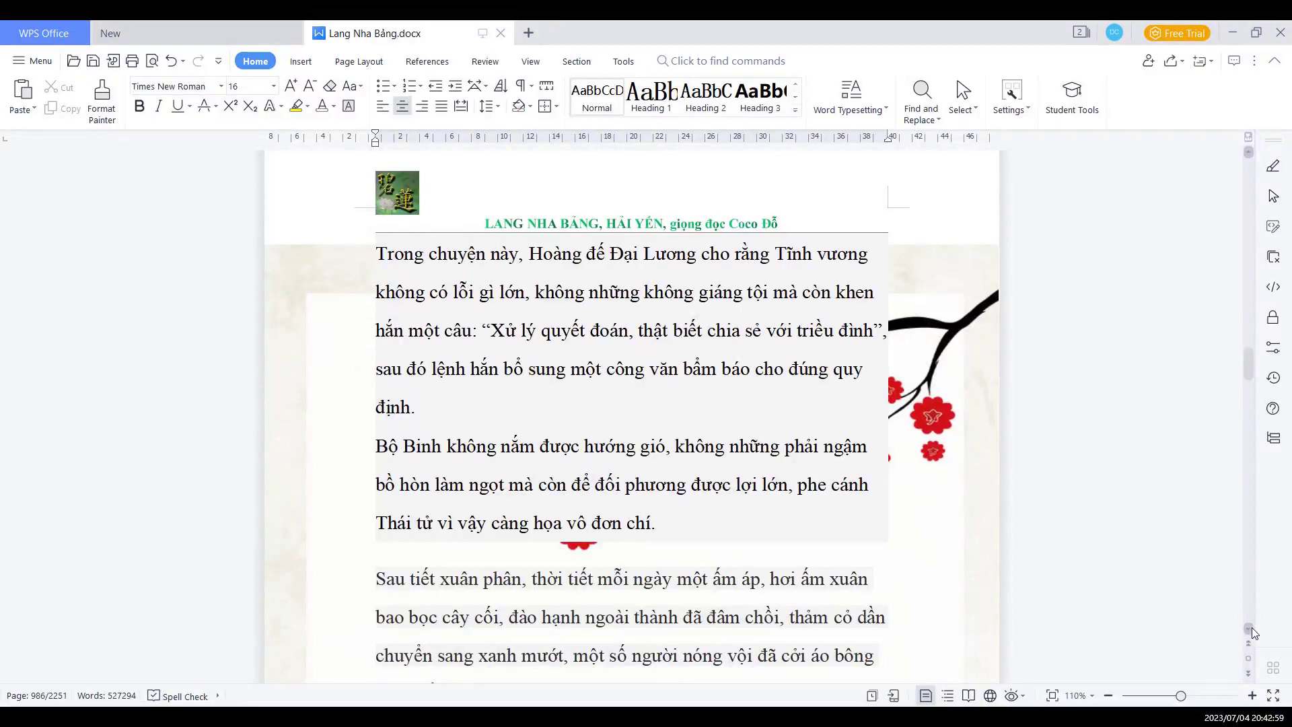
scroll(1252, 628, down, 1)
scroll(1252, 628, down, 4)
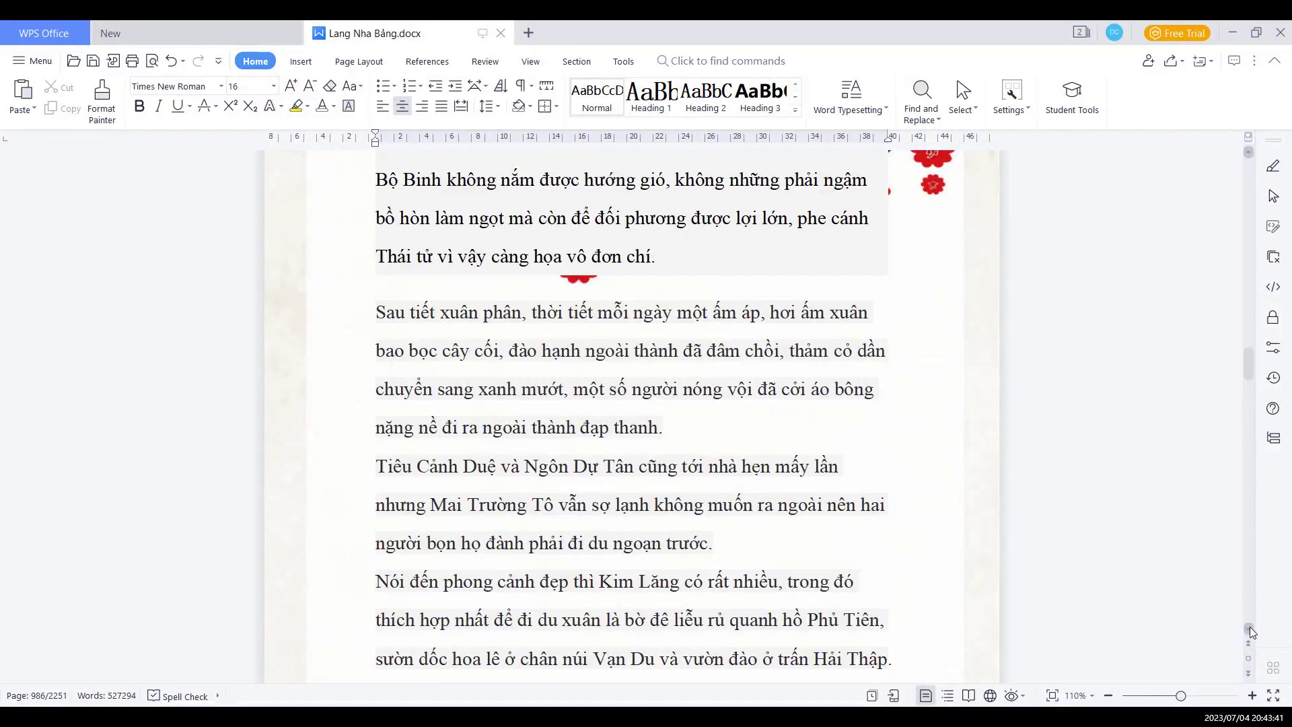
scroll(1250, 627, down, 2)
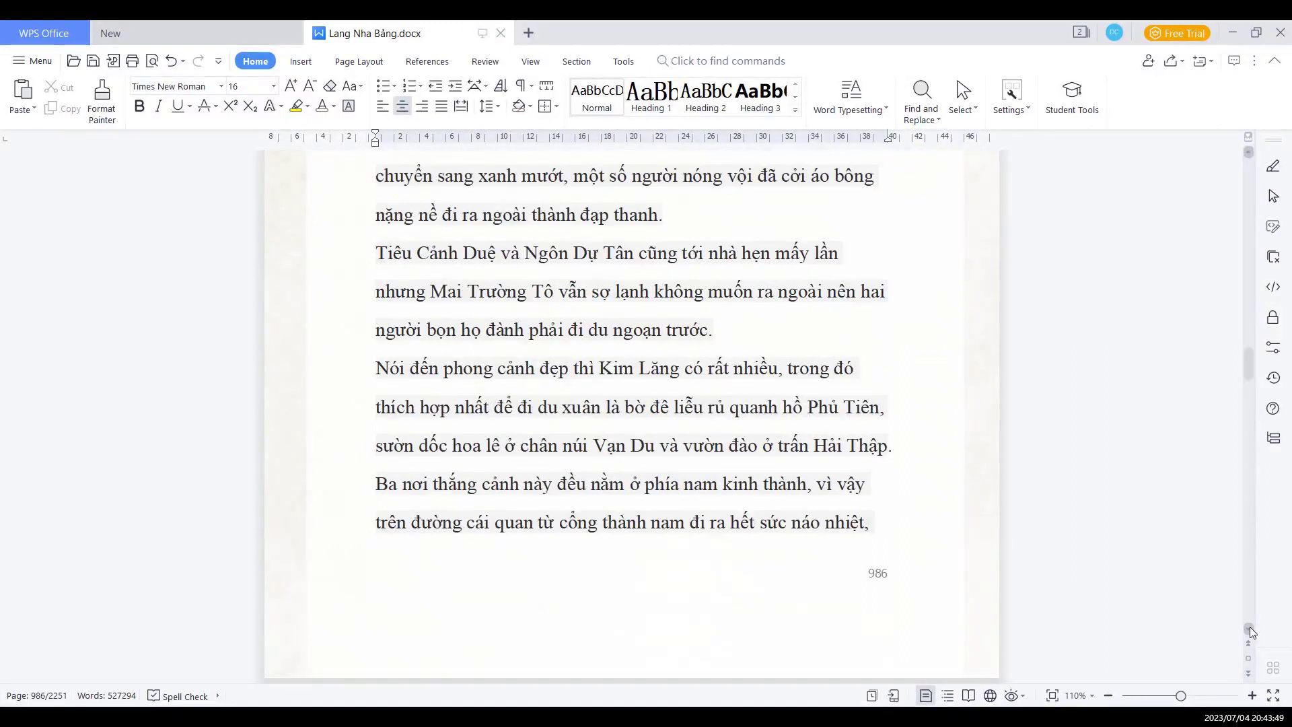
scroll(1250, 627, down, 1)
scroll(1250, 627, down, 2)
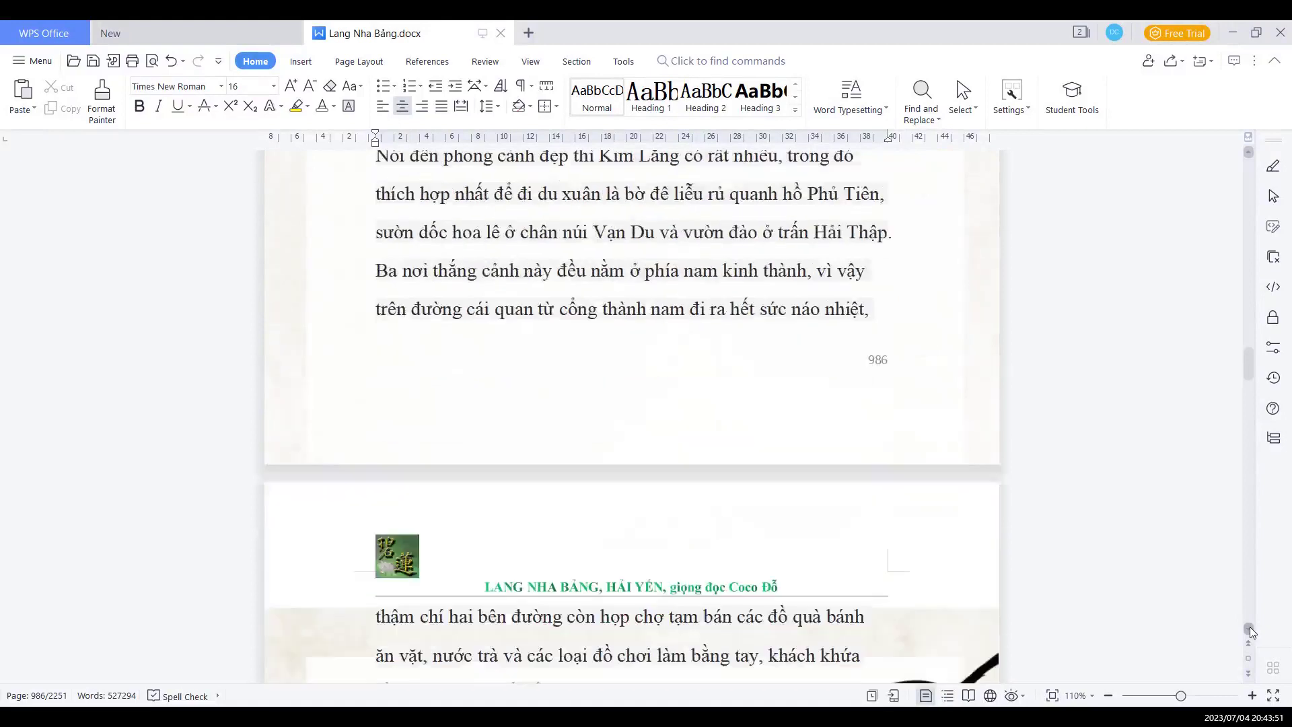
scroll(1250, 627, down, 2)
scroll(1250, 627, down, 1)
scroll(1249, 629, down, 1)
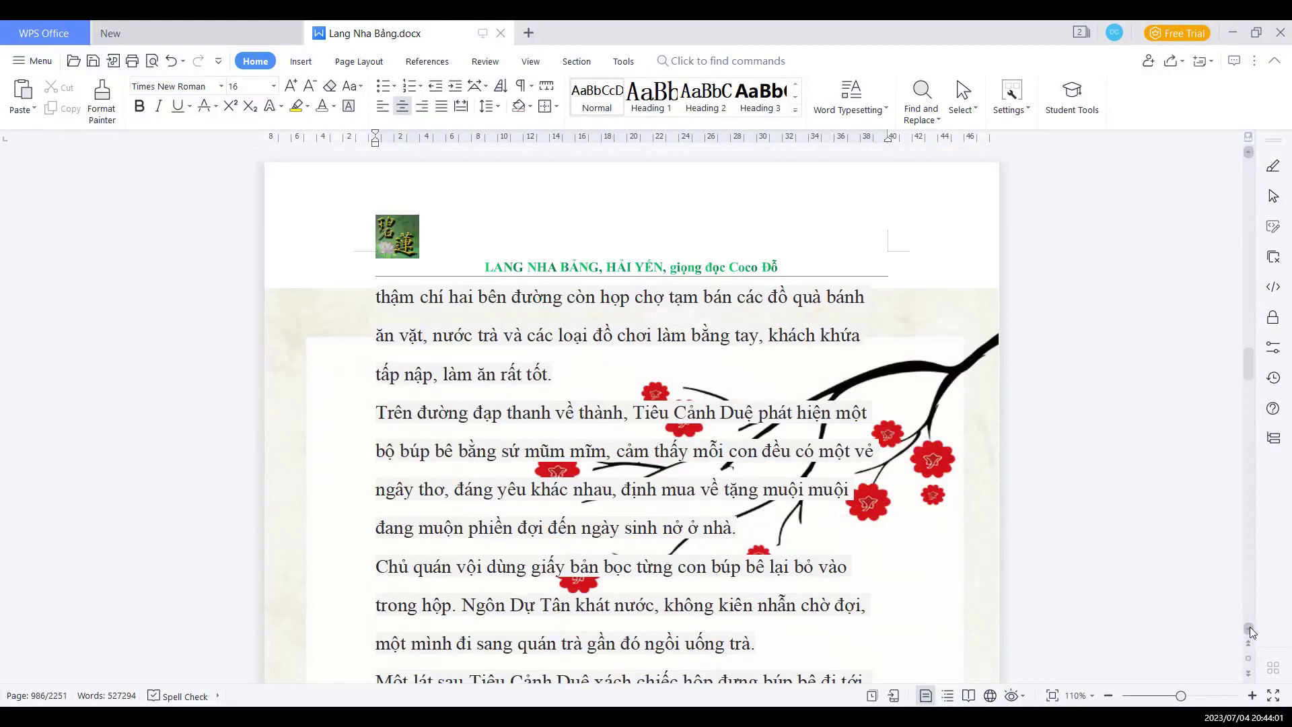
scroll(1249, 627, down, 1)
scroll(1250, 626, down, 2)
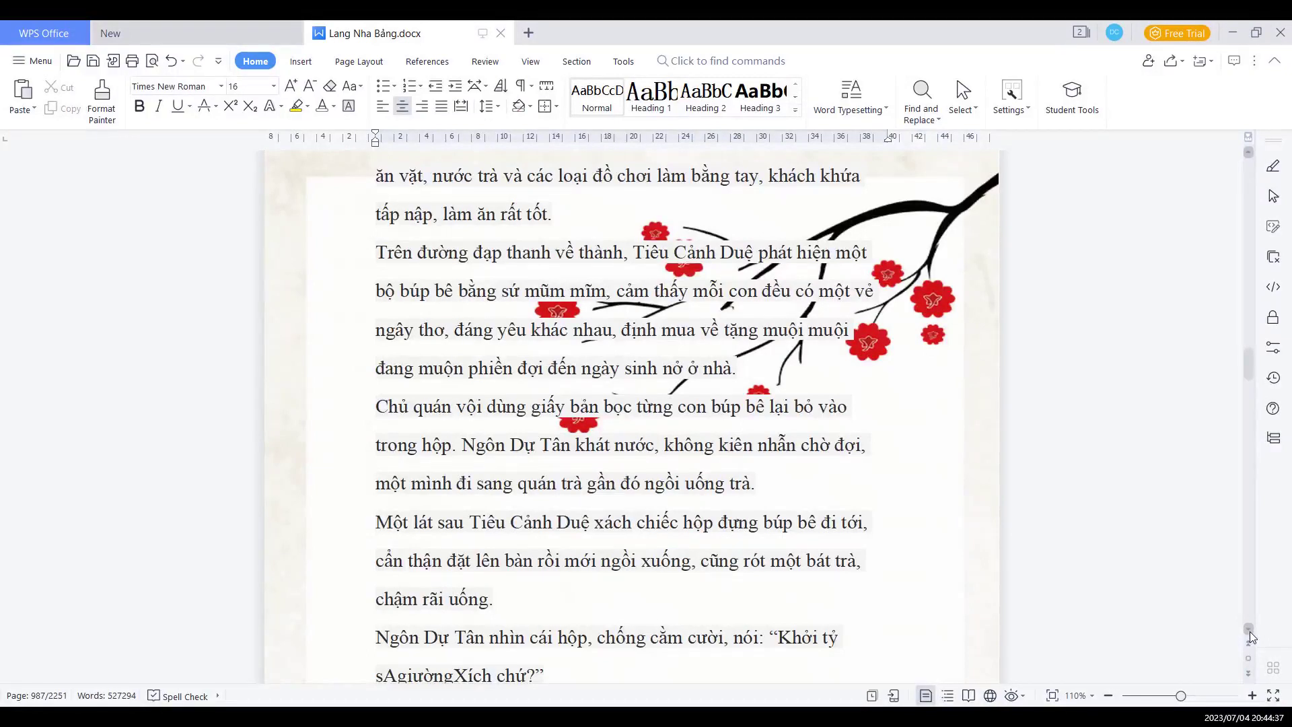
scroll(1250, 631, down, 1)
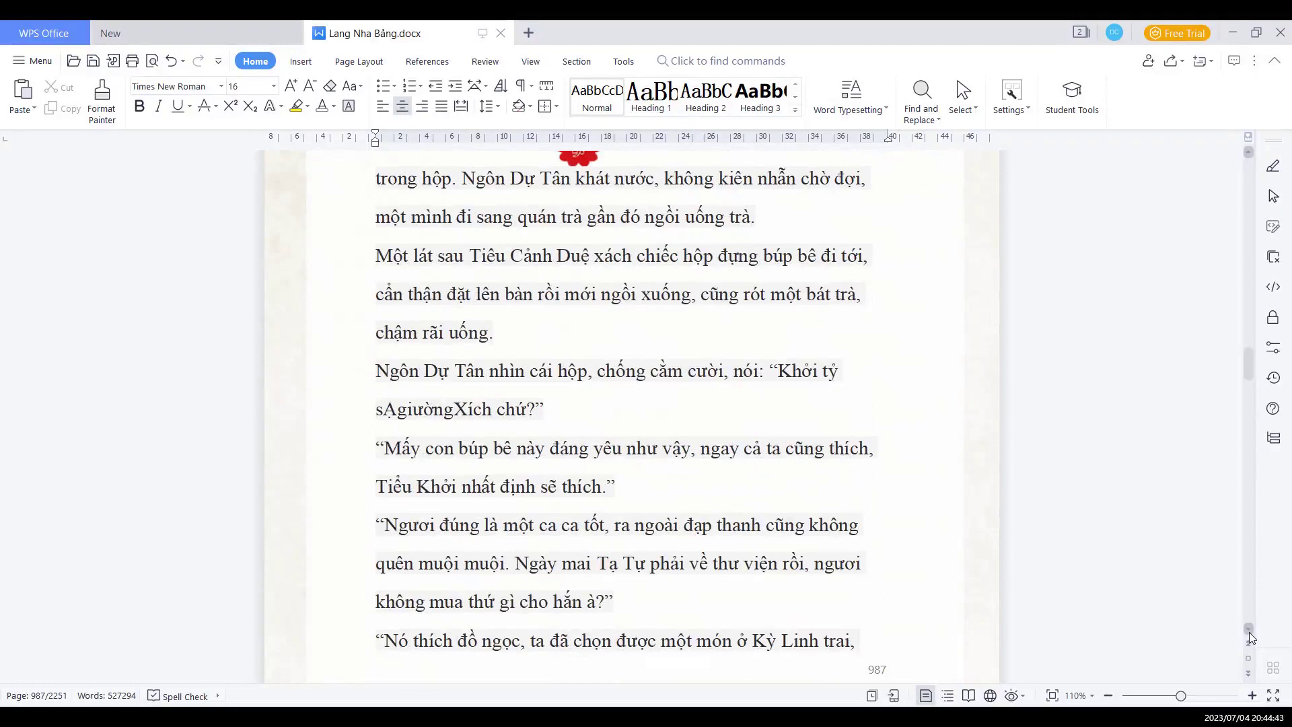
scroll(1249, 636, down, 1)
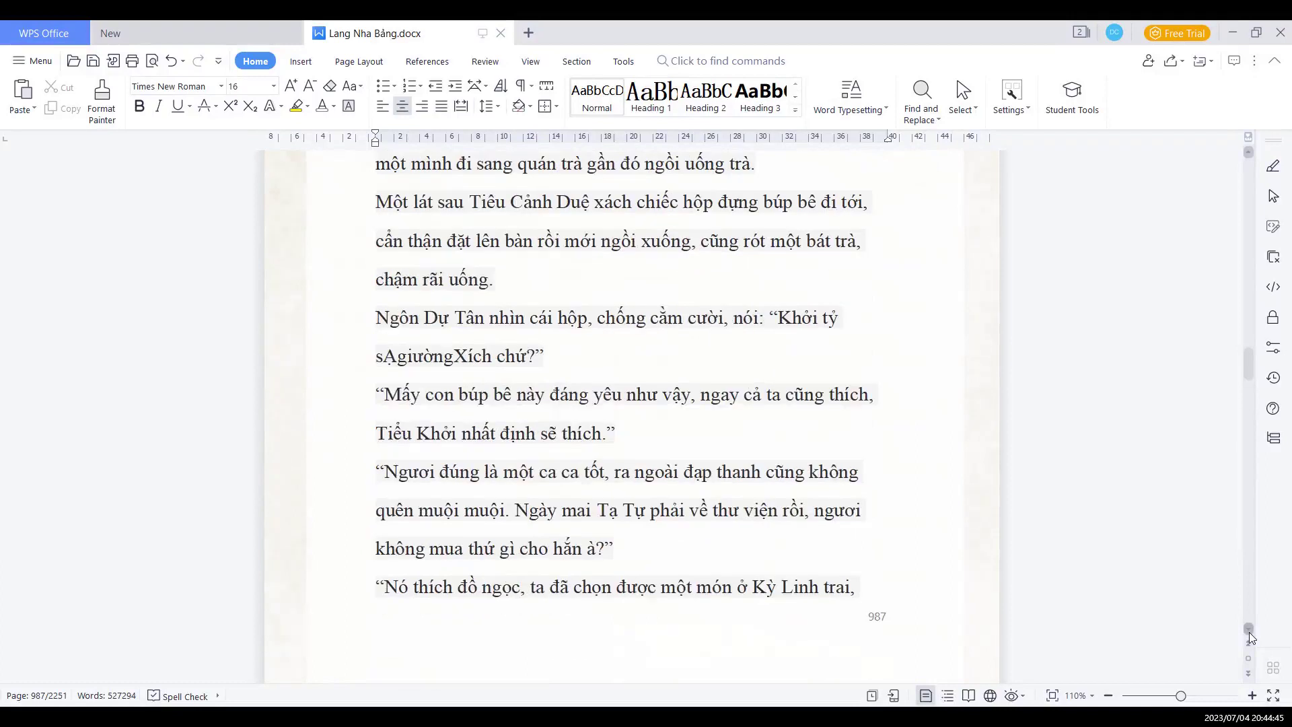
scroll(1249, 636, down, 1)
scroll(1250, 635, down, 1)
scroll(1249, 636, down, 1)
scroll(1250, 636, down, 1)
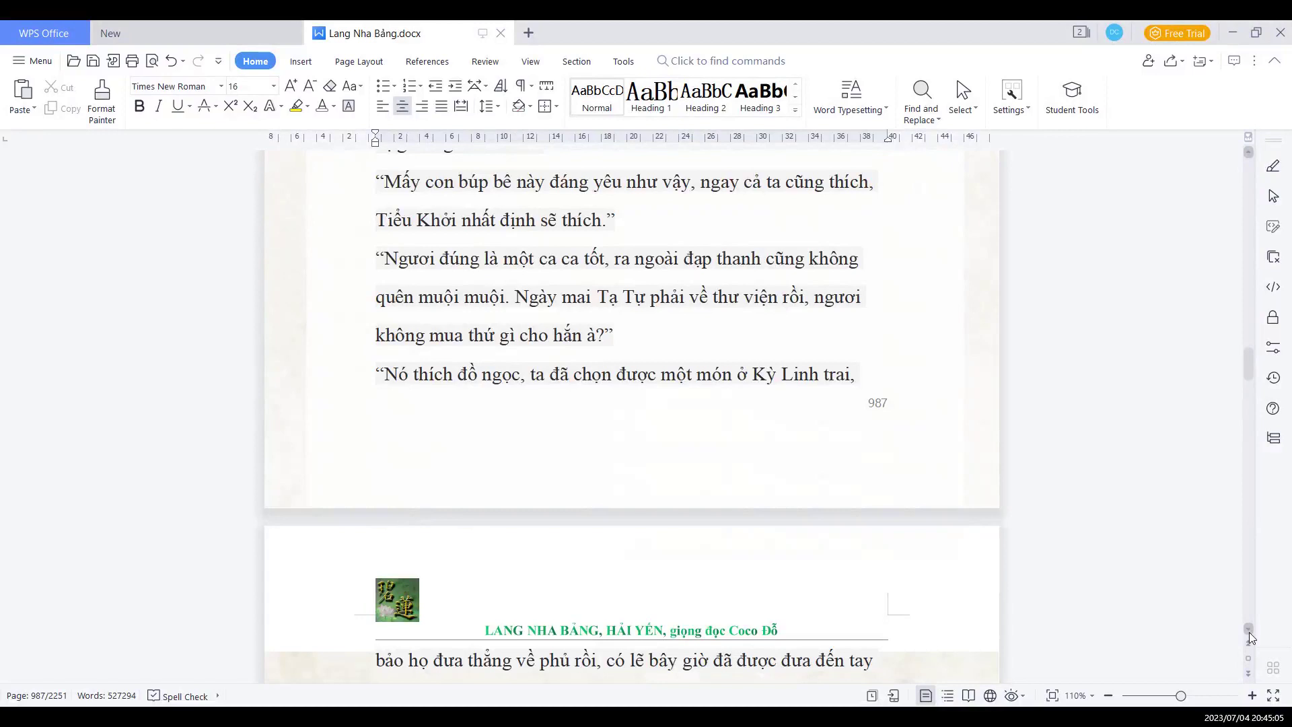
scroll(1250, 637, down, 3)
scroll(1250, 635, down, 1)
scroll(1250, 636, down, 1)
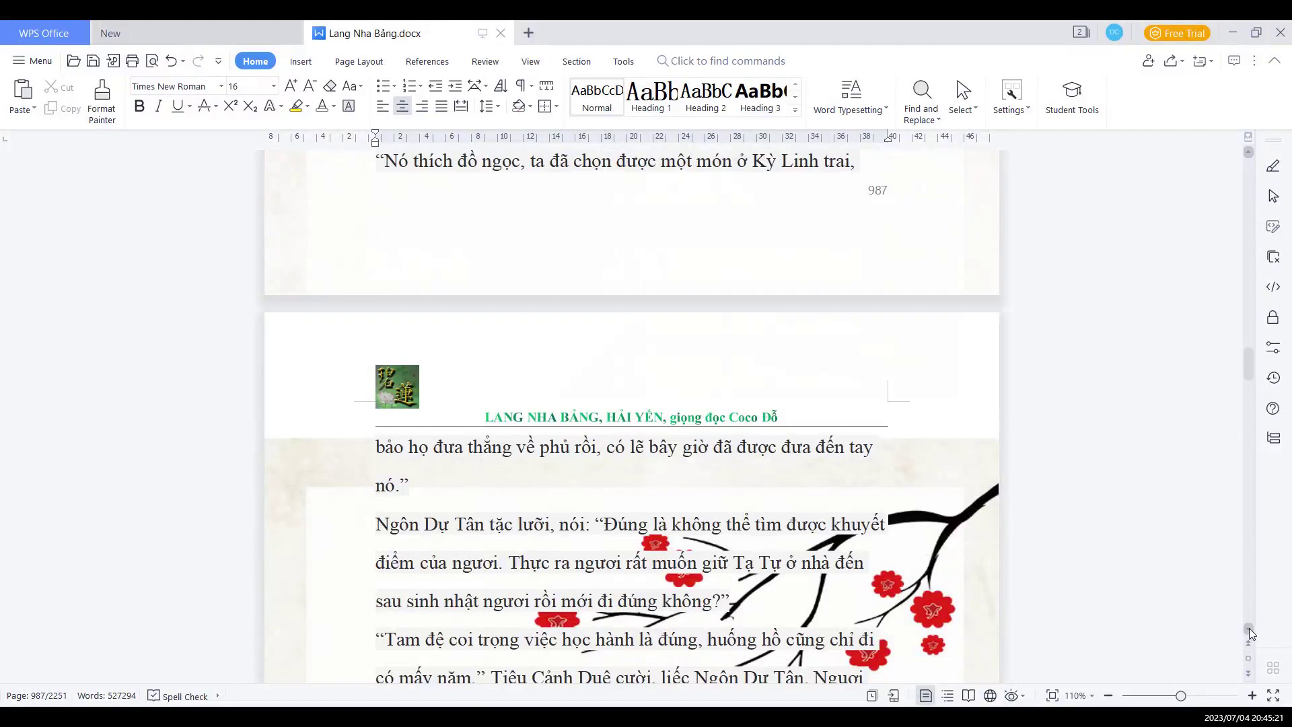
scroll(1250, 632, down, 1)
scroll(1249, 633, down, 2)
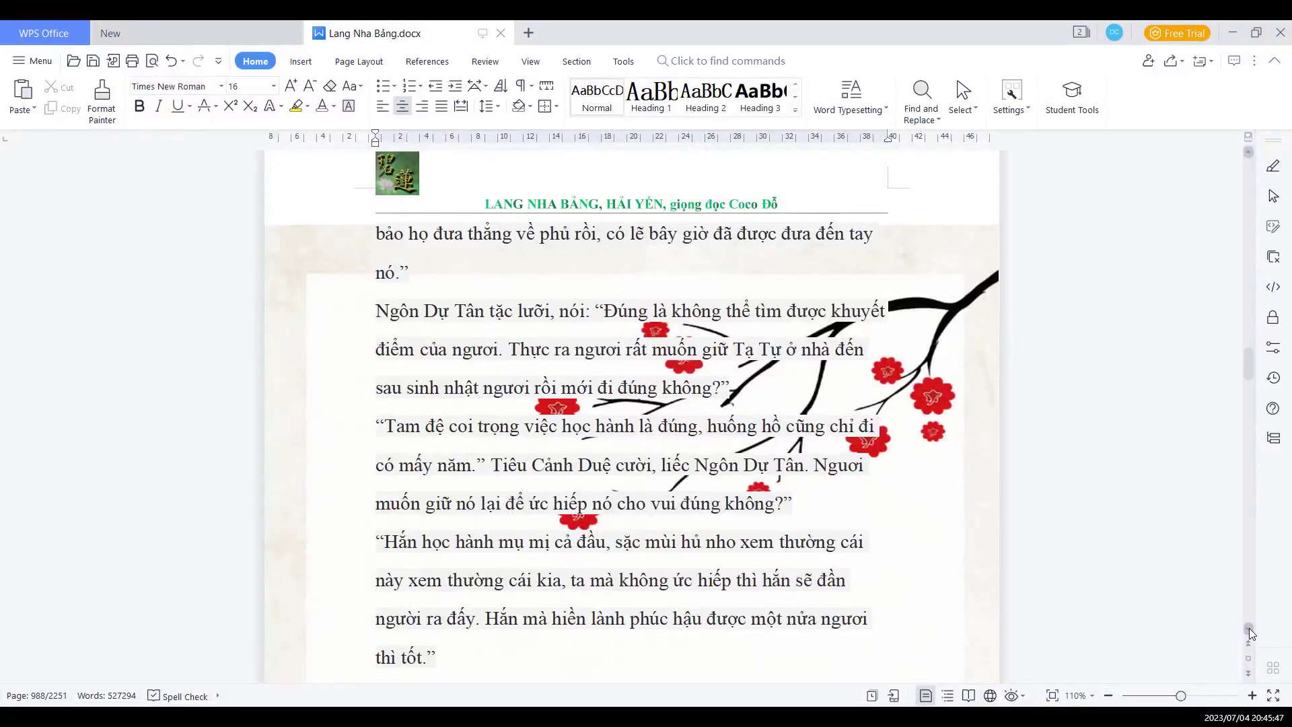
scroll(1249, 633, down, 1)
scroll(1249, 632, down, 1)
scroll(1249, 633, down, 3)
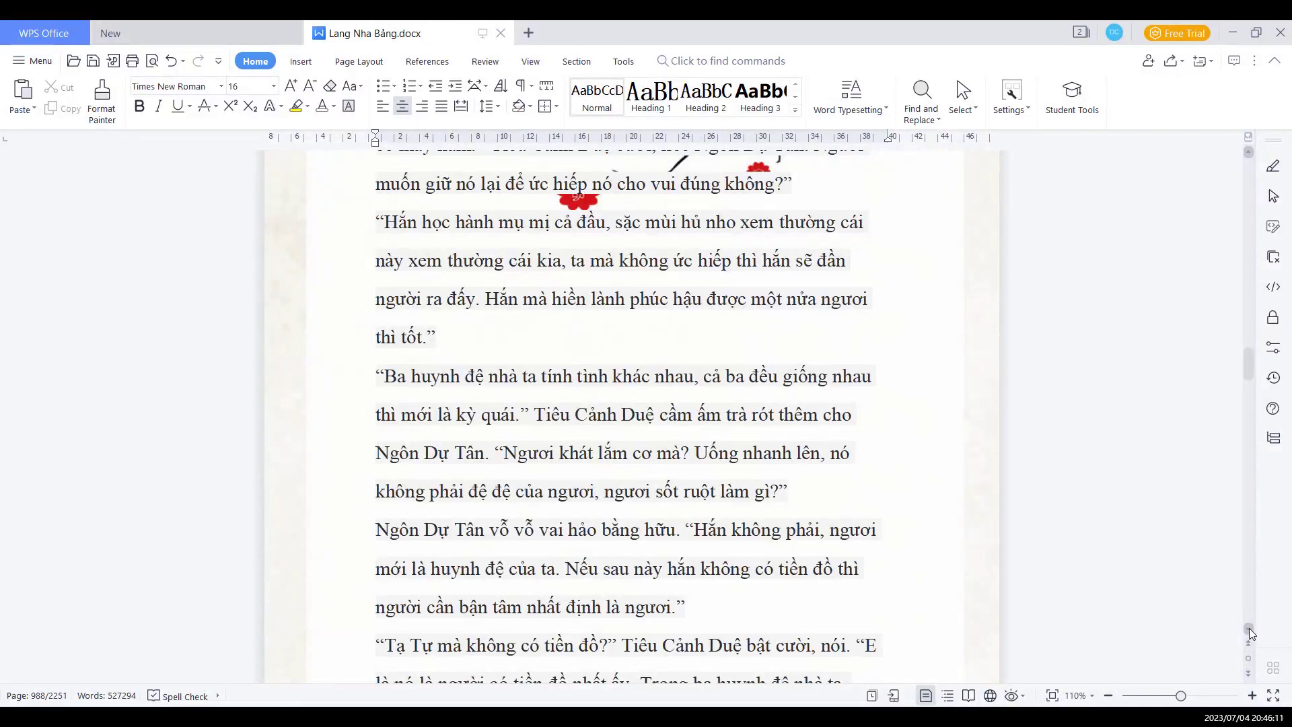
scroll(1250, 632, down, 3)
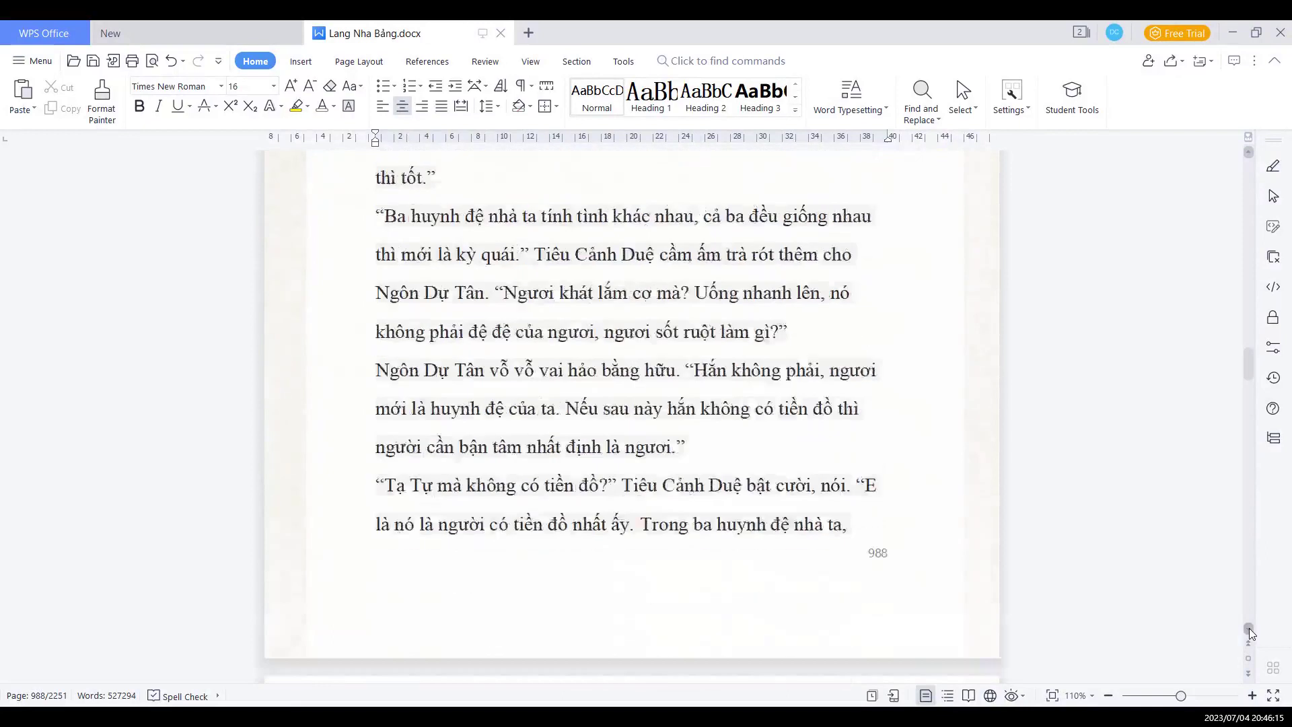
scroll(1250, 632, down, 5)
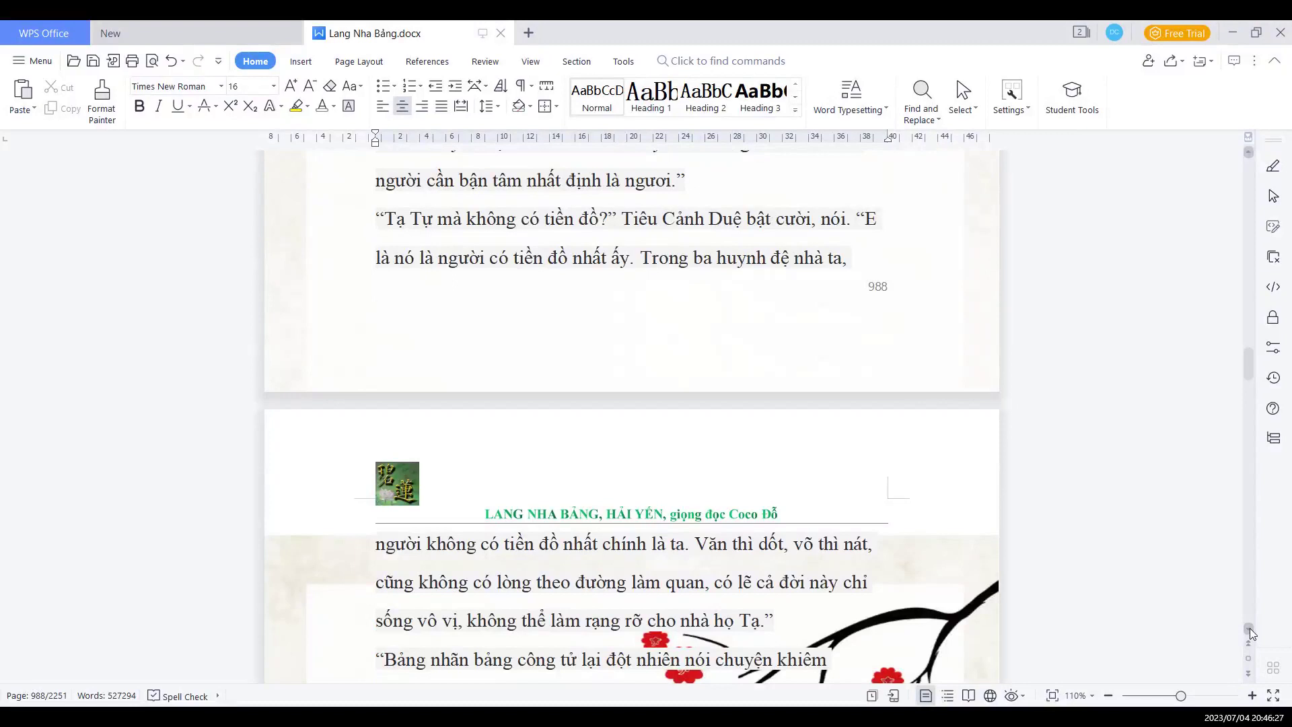
scroll(1251, 633, down, 1)
scroll(1250, 632, down, 1)
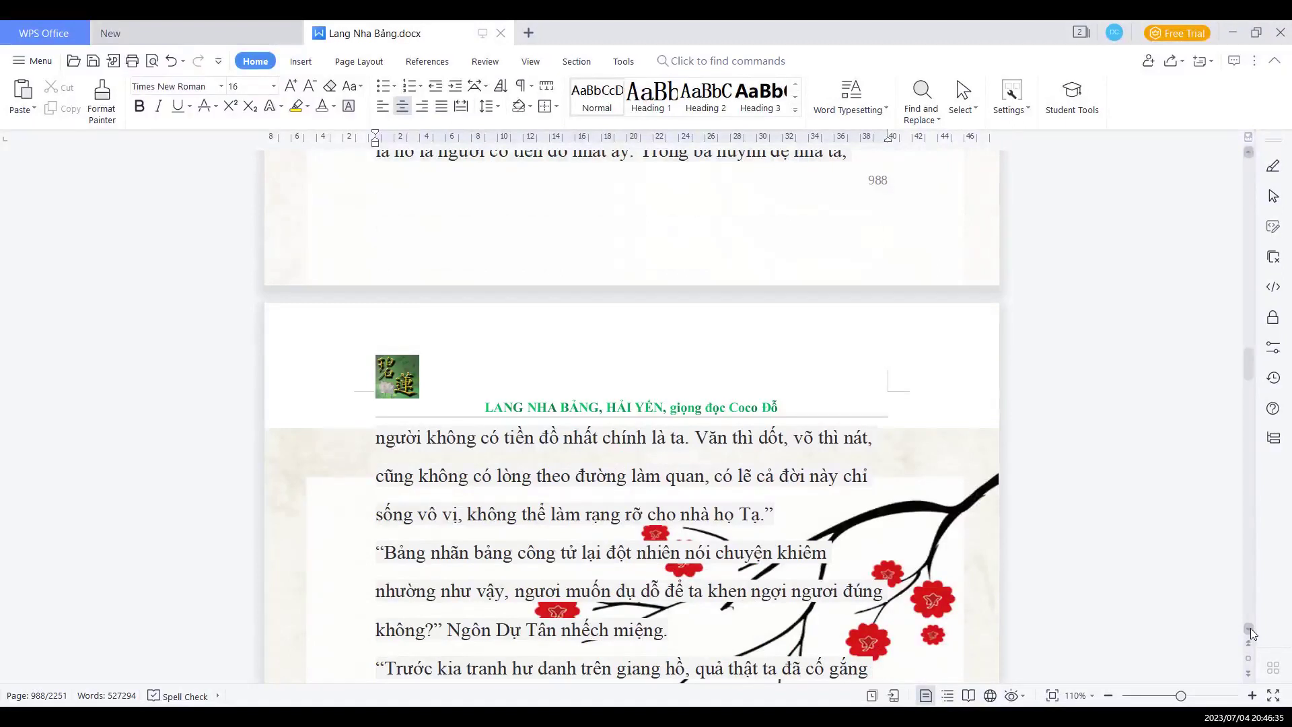
scroll(1251, 633, down, 1)
scroll(1251, 633, down, 2)
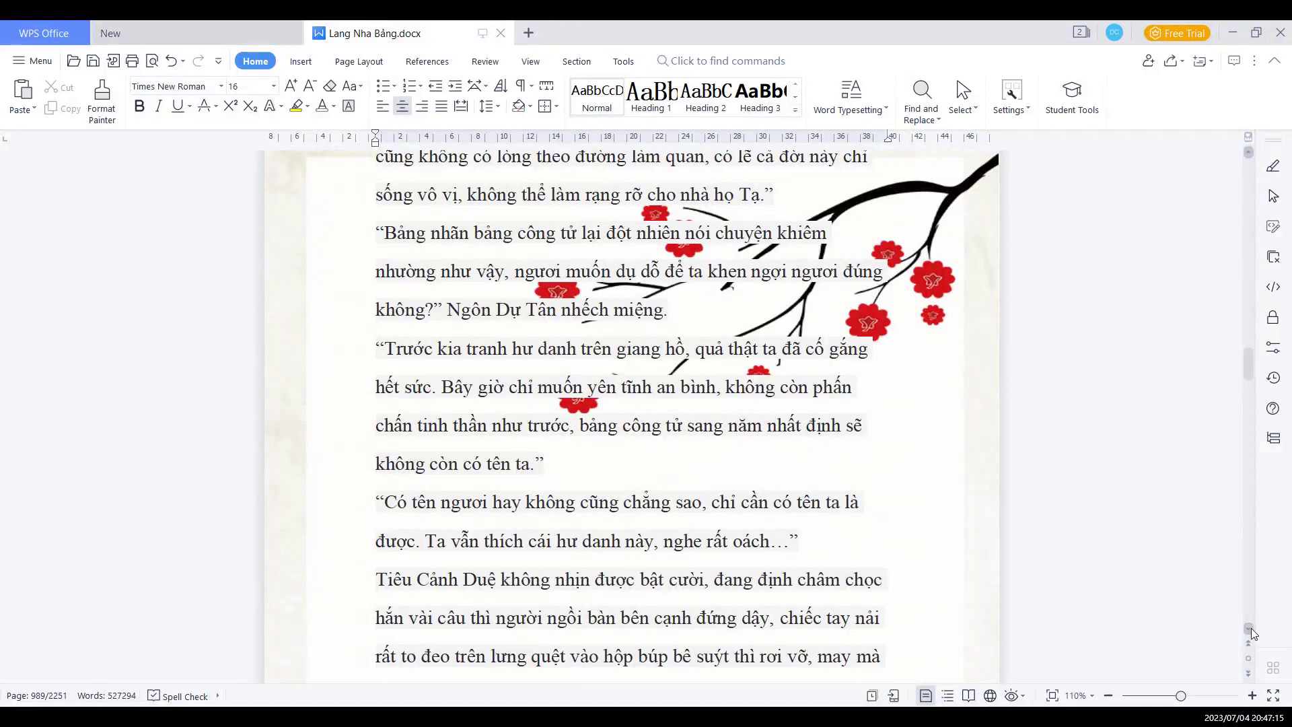
scroll(1252, 633, down, 1)
scroll(1251, 633, down, 1)
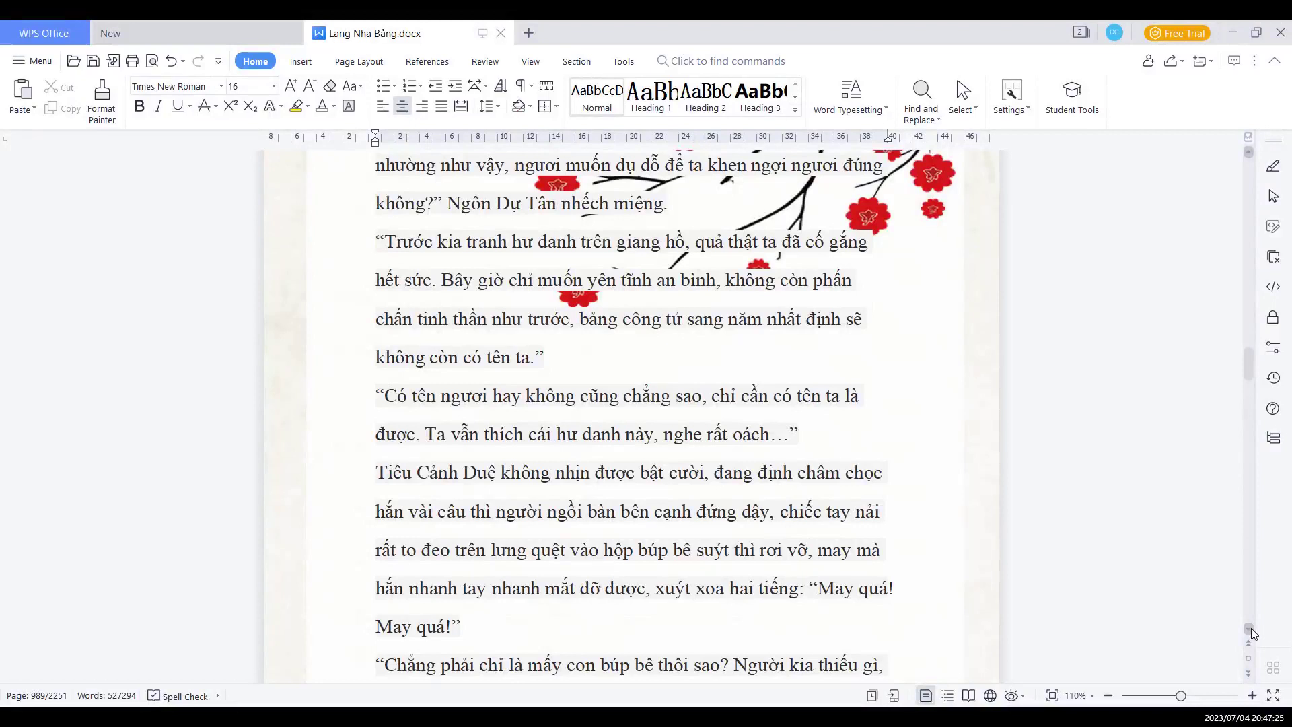
scroll(1251, 633, down, 3)
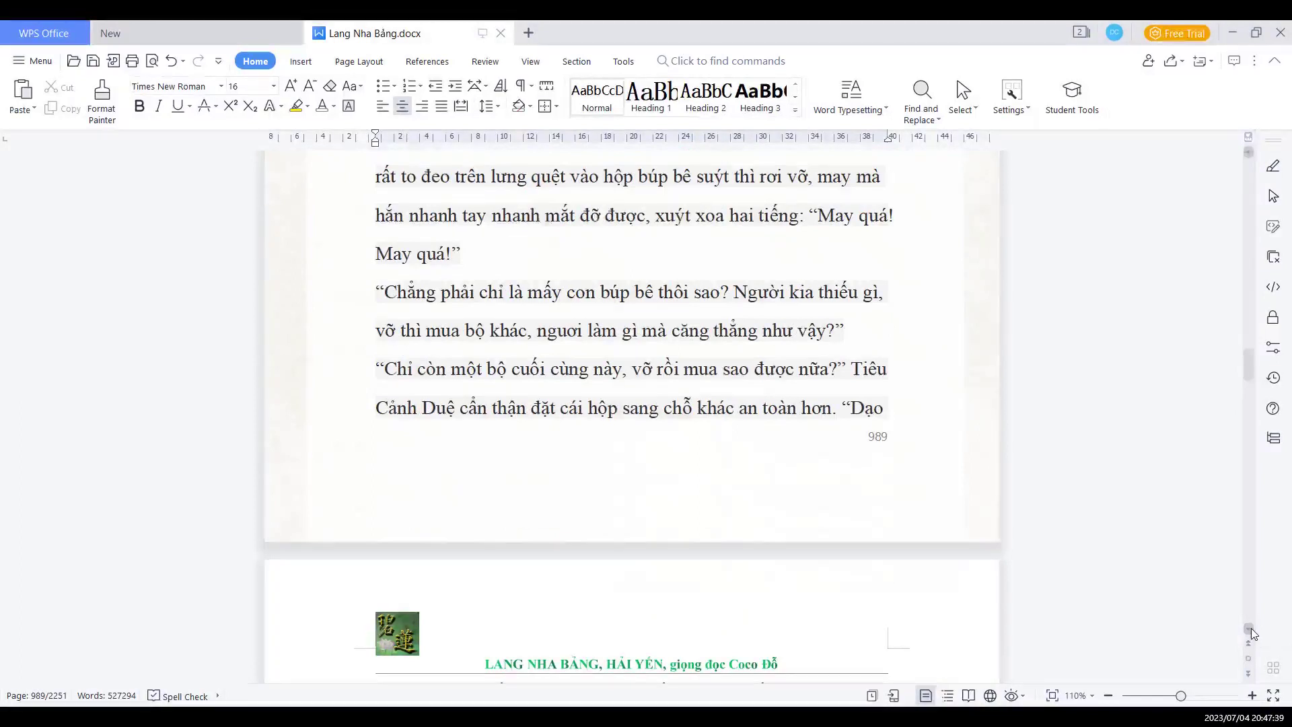
scroll(1252, 633, down, 1)
scroll(1251, 632, down, 4)
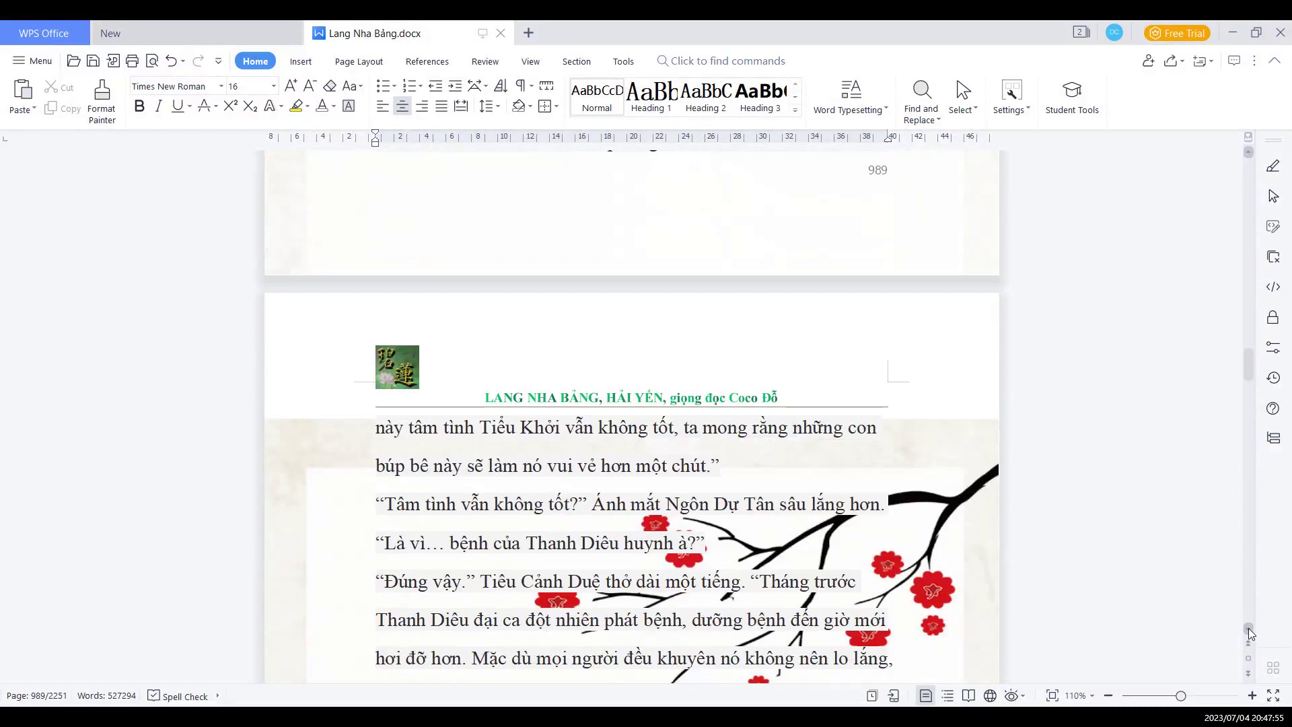
scroll(1250, 632, down, 3)
scroll(1249, 633, down, 3)
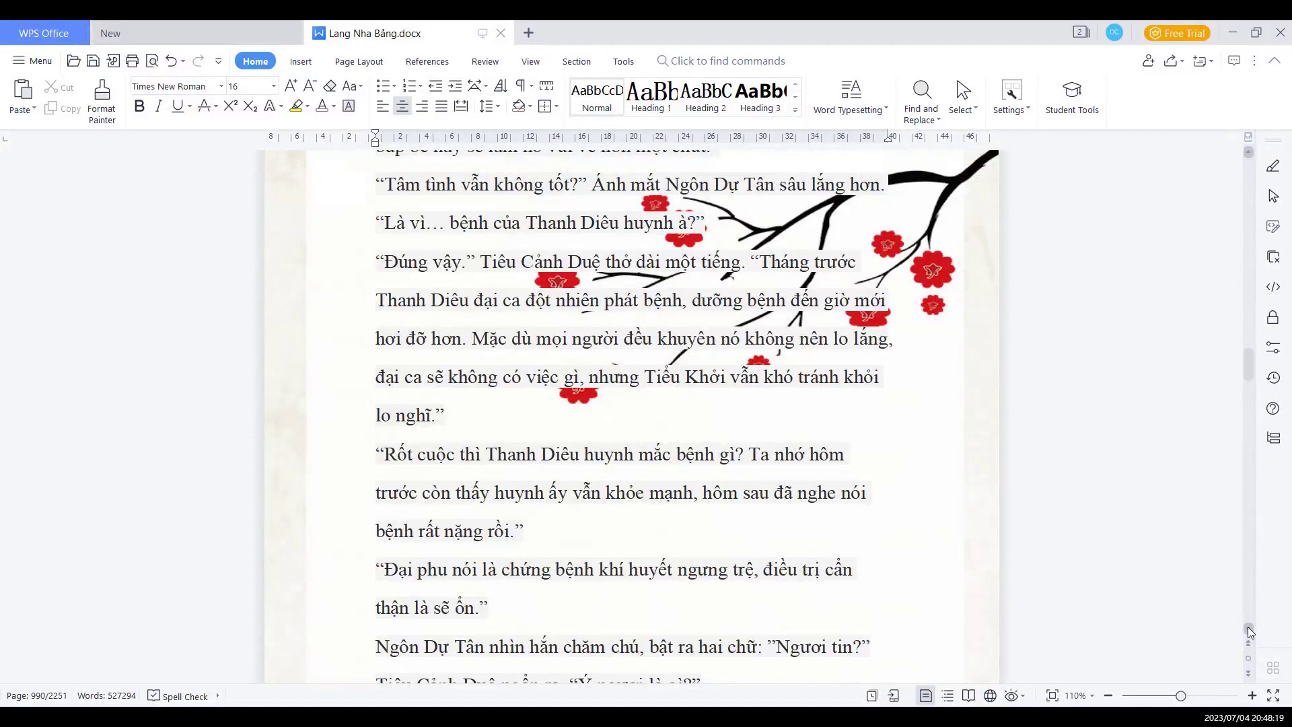
scroll(1249, 632, down, 1)
scroll(1249, 633, down, 4)
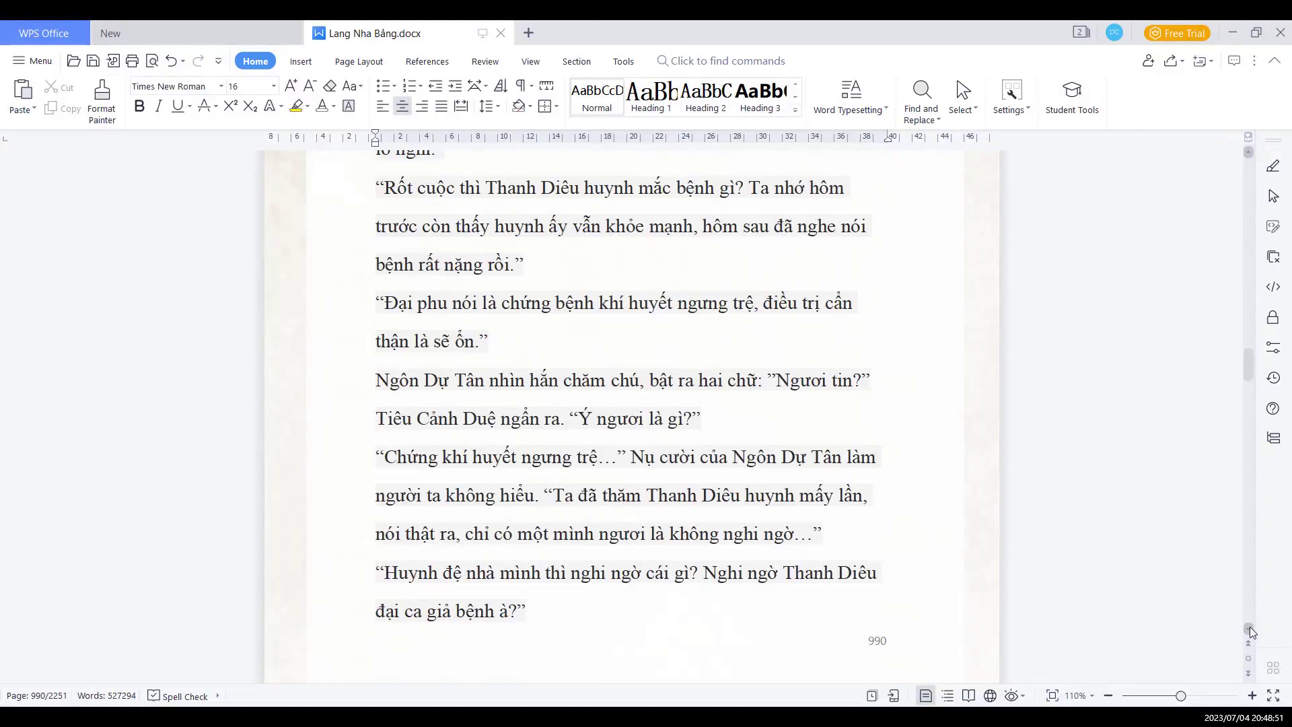
Page down to page 991, ending chapter 77 with Ngôn Dự Tân's injury remark
click(1249, 628)
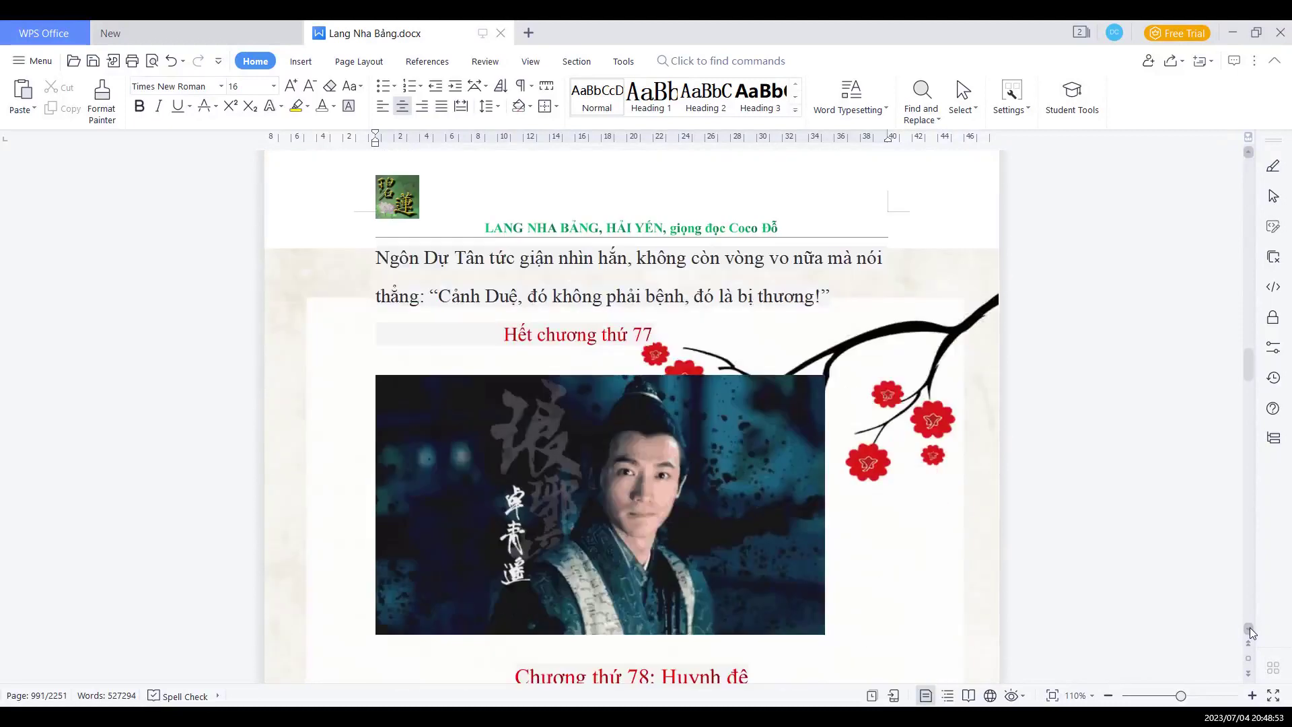